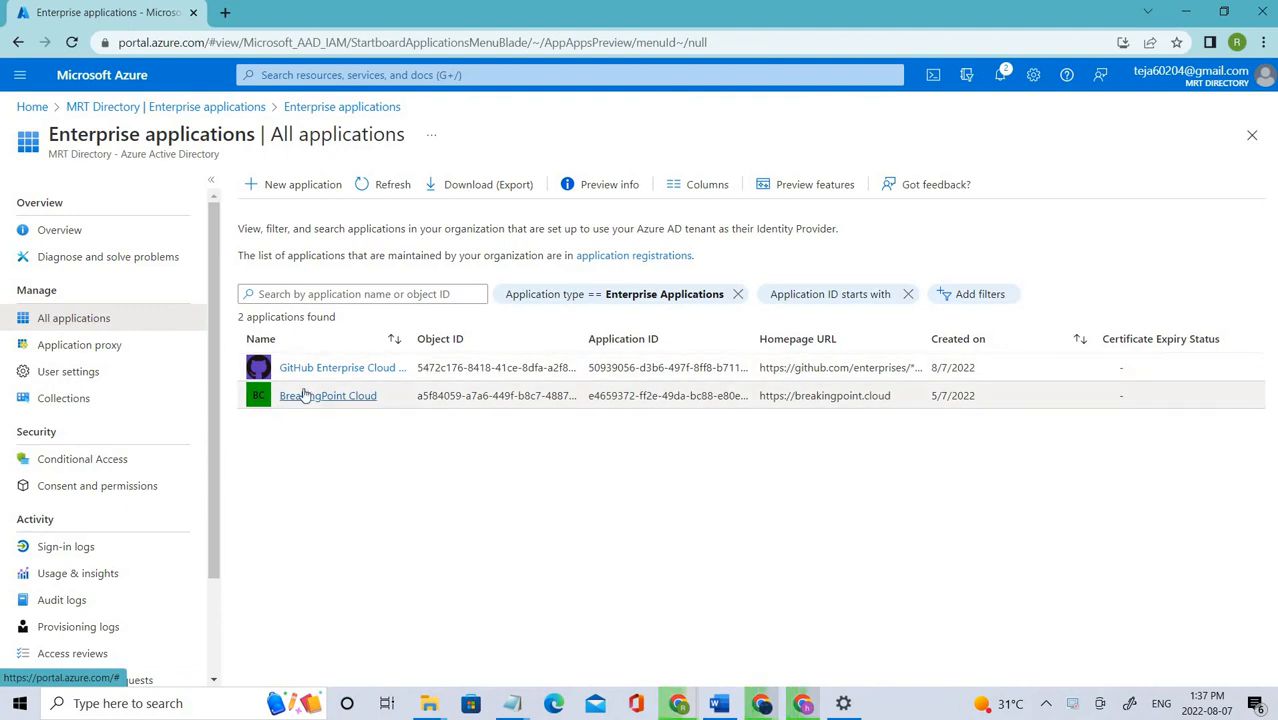
drag(244, 357, 359, 454)
click(357, 452)
drag(271, 365, 418, 367)
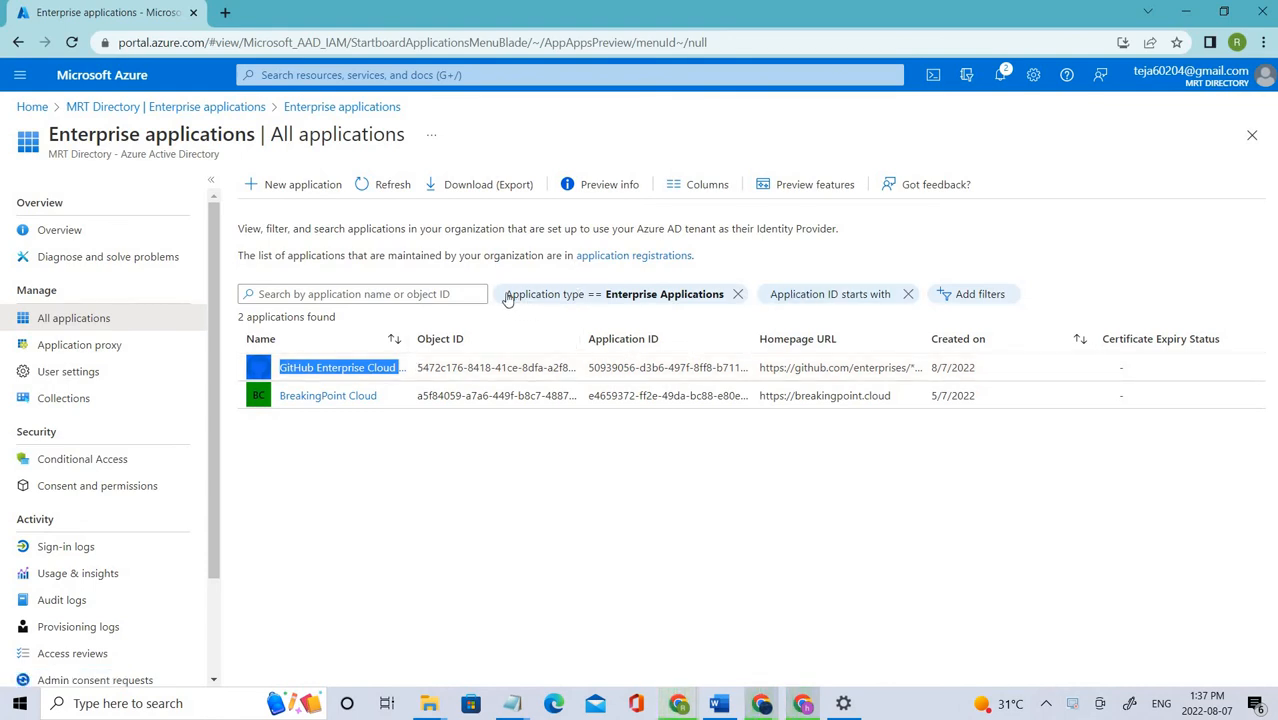
Remove the Application type and Application ID filters from the enterprise applications list
click(722, 297)
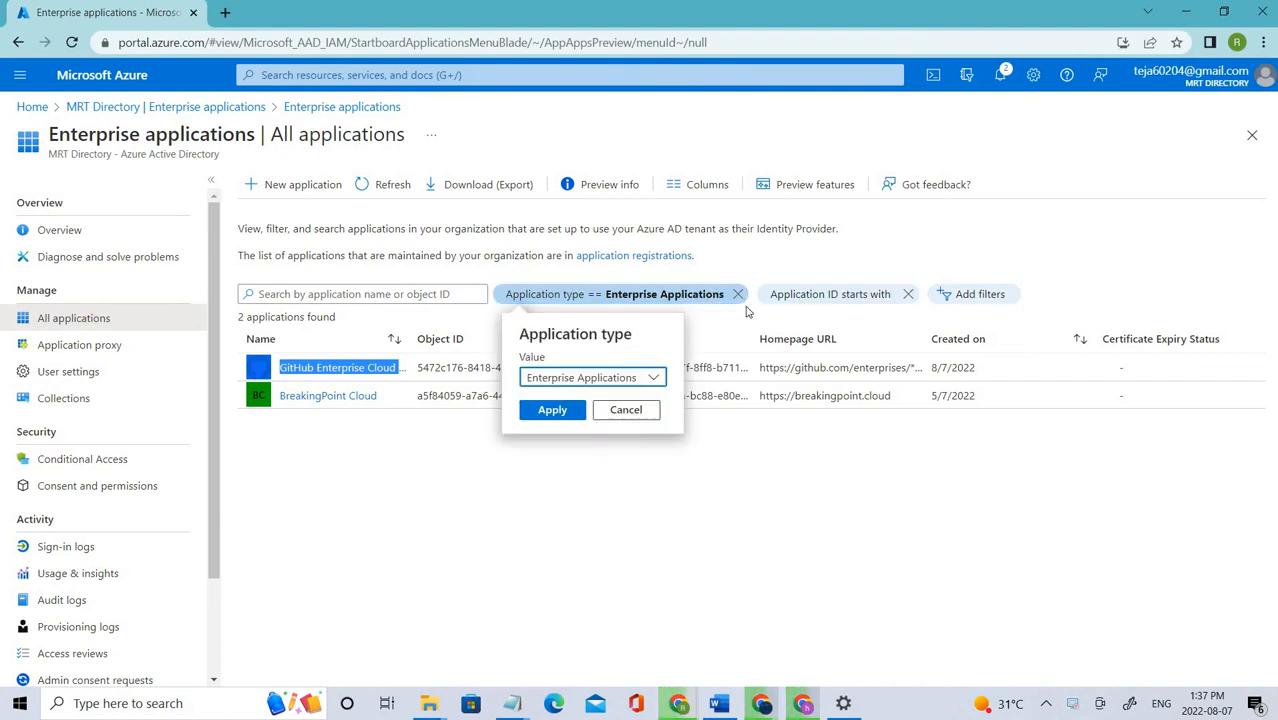
click(739, 295)
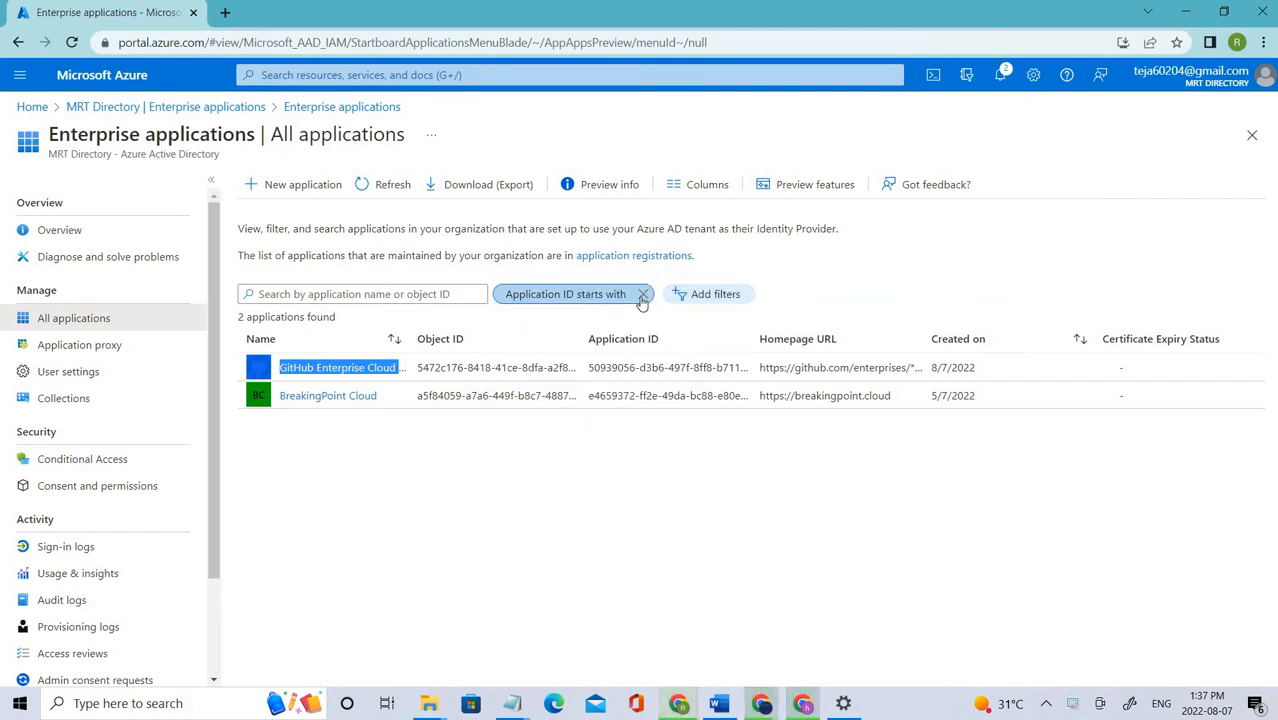
click(643, 294)
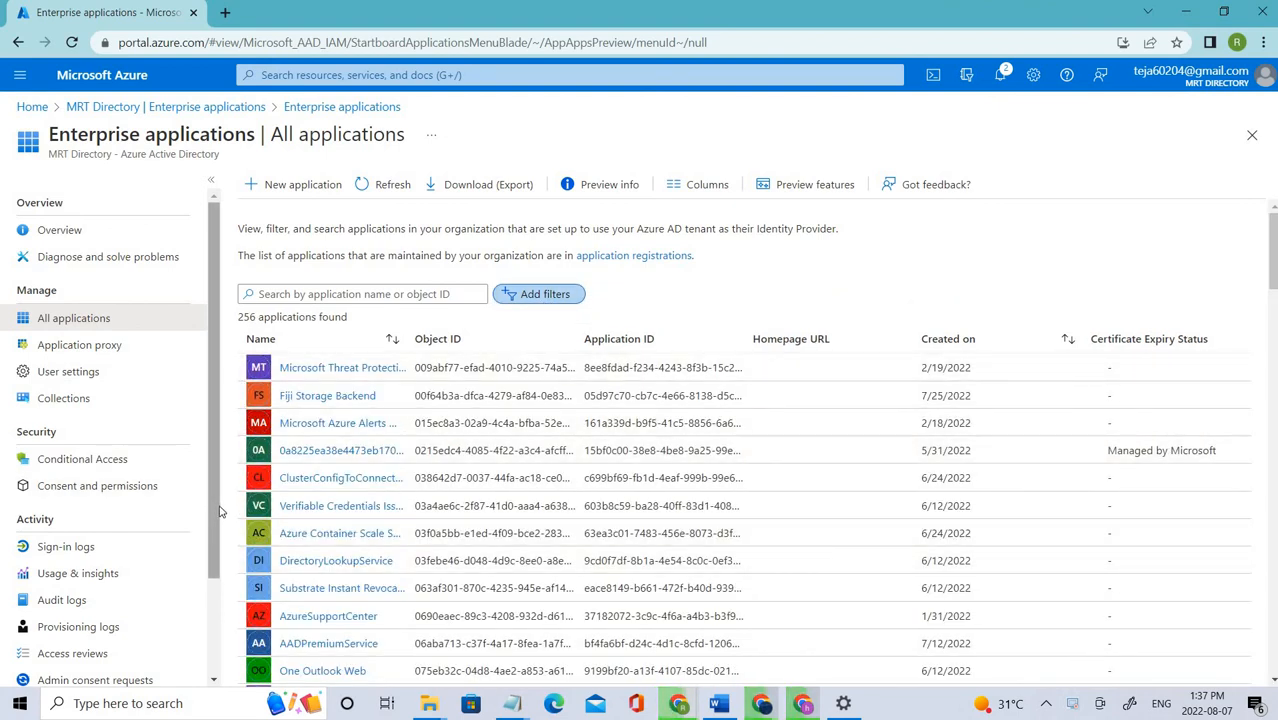
Filter the applications list by Application type == Enterprise Applications
click(522, 298)
click(640, 381)
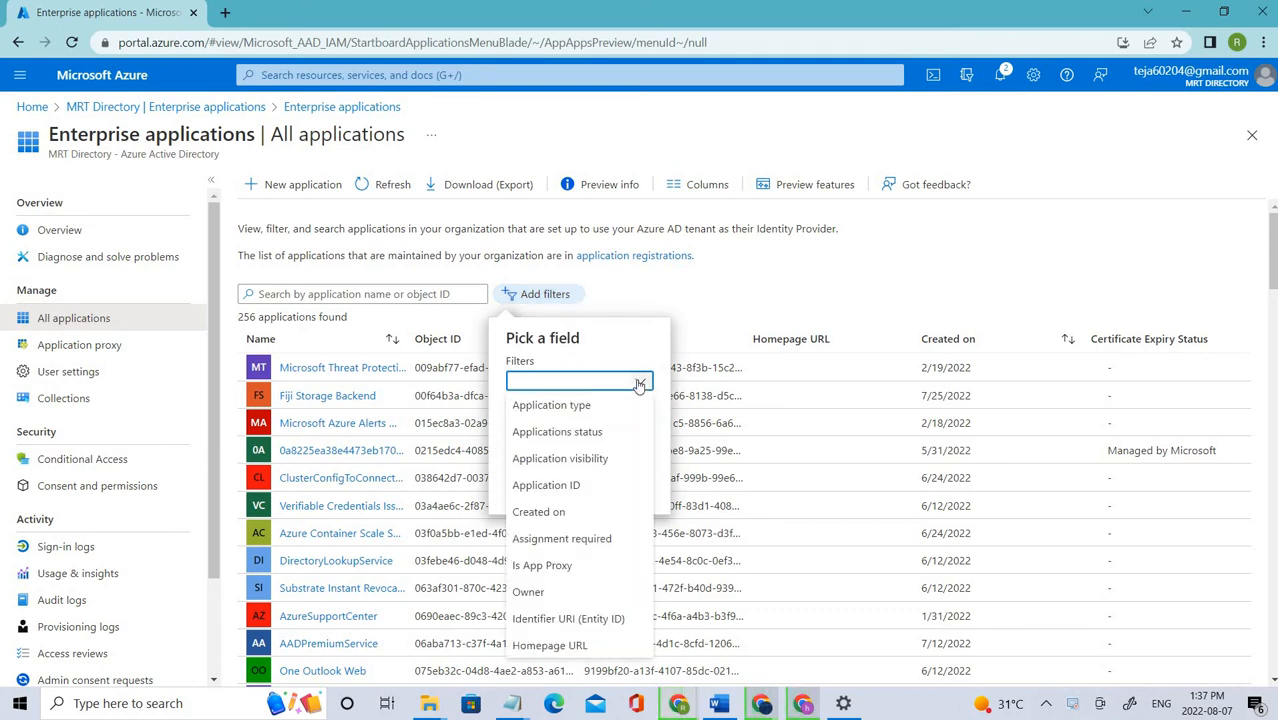
click(582, 408)
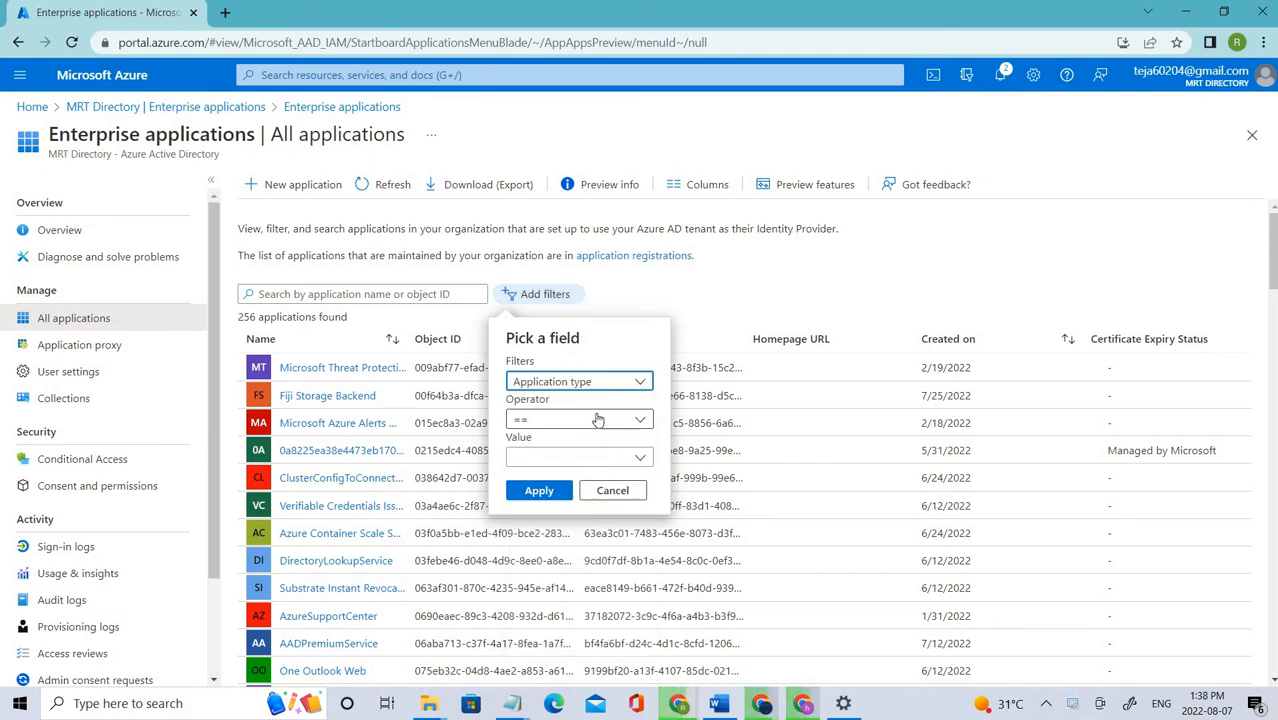
click(638, 459)
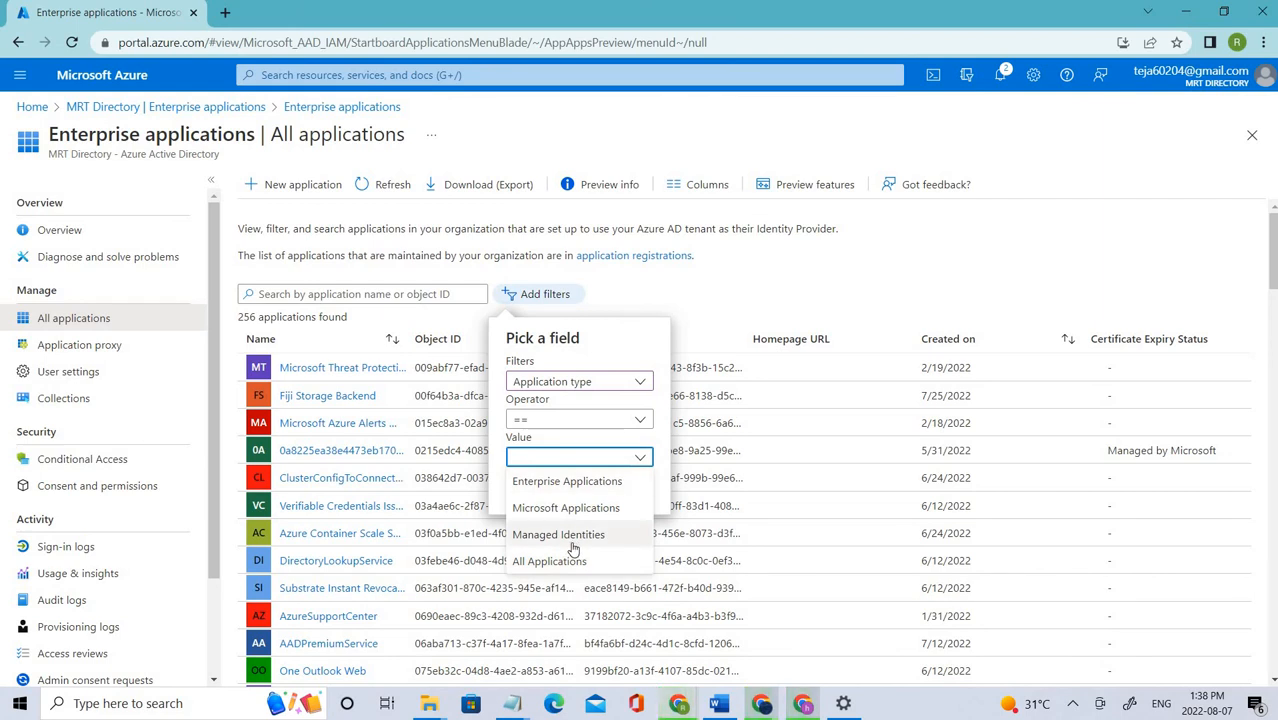
click(590, 483)
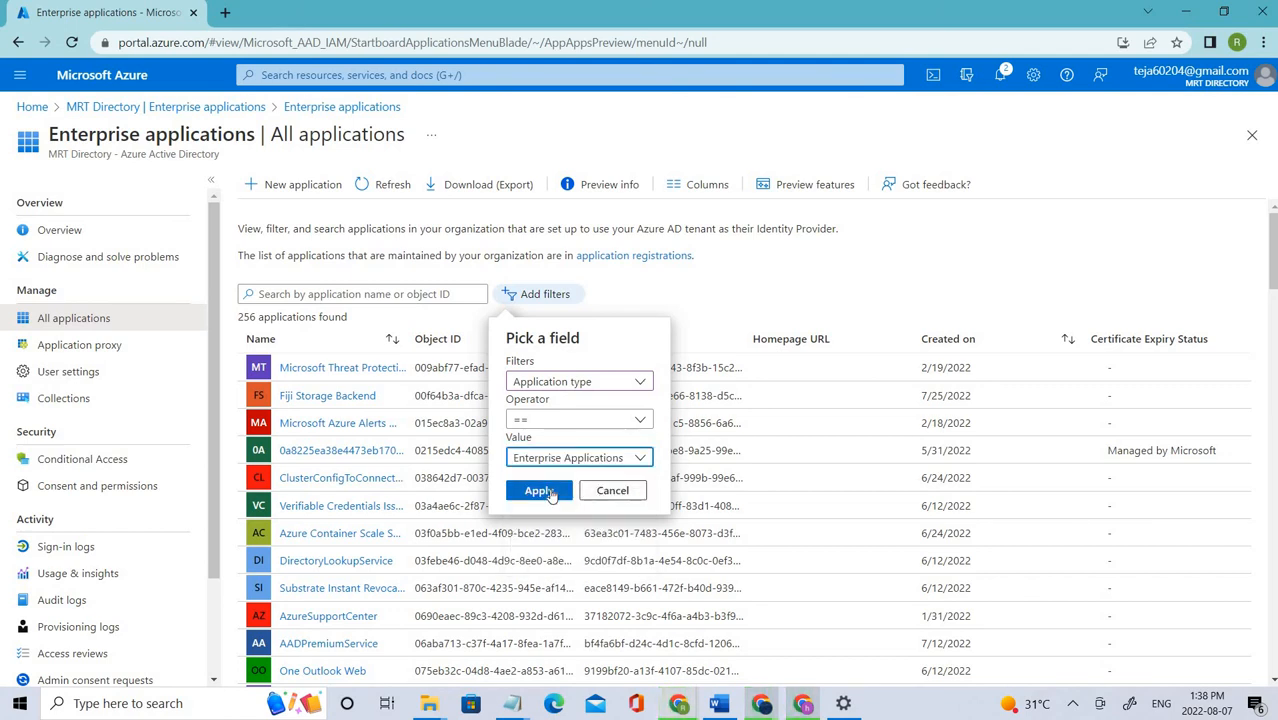
click(537, 489)
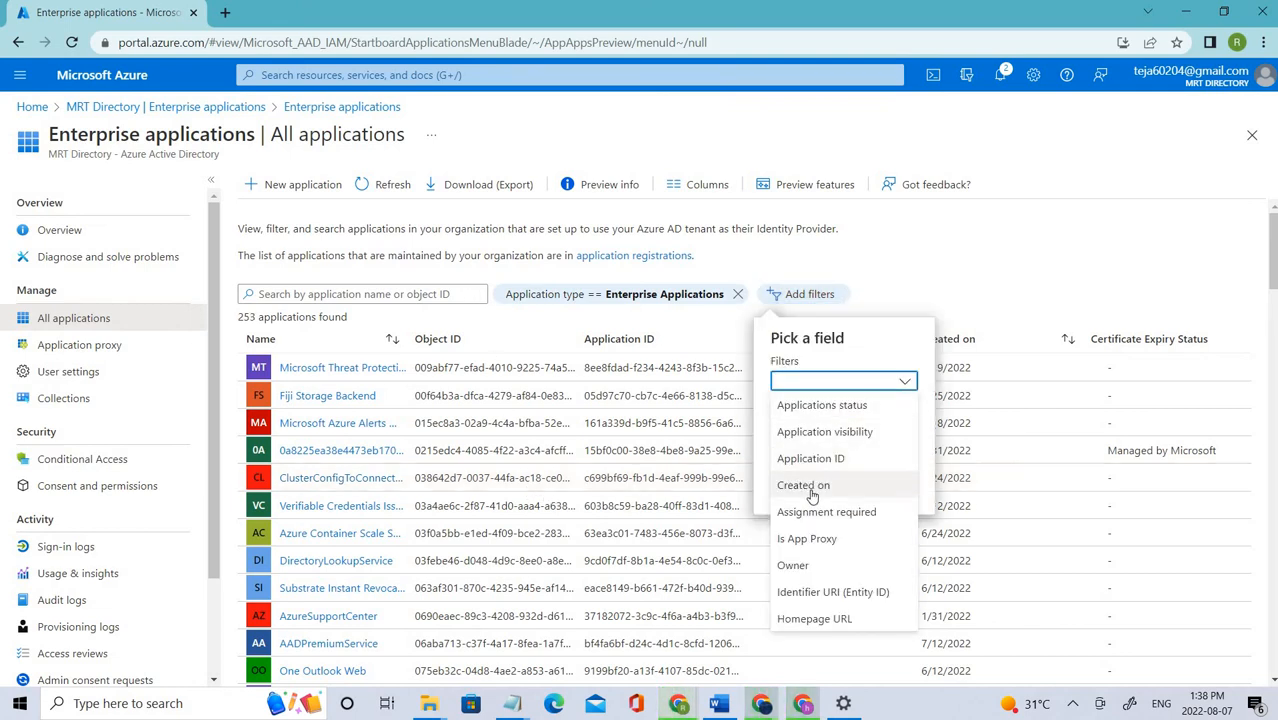
Add a second filter restricting the applications list to Created on == Last 7 days
click(812, 490)
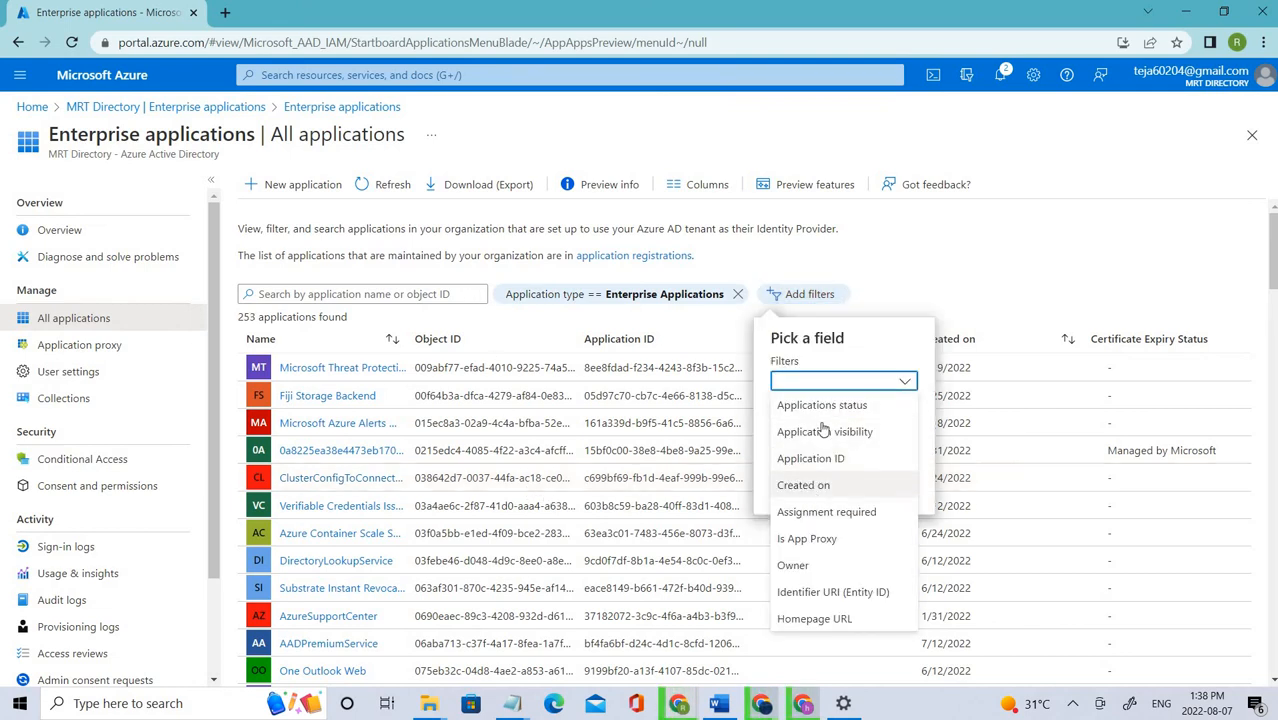
click(828, 458)
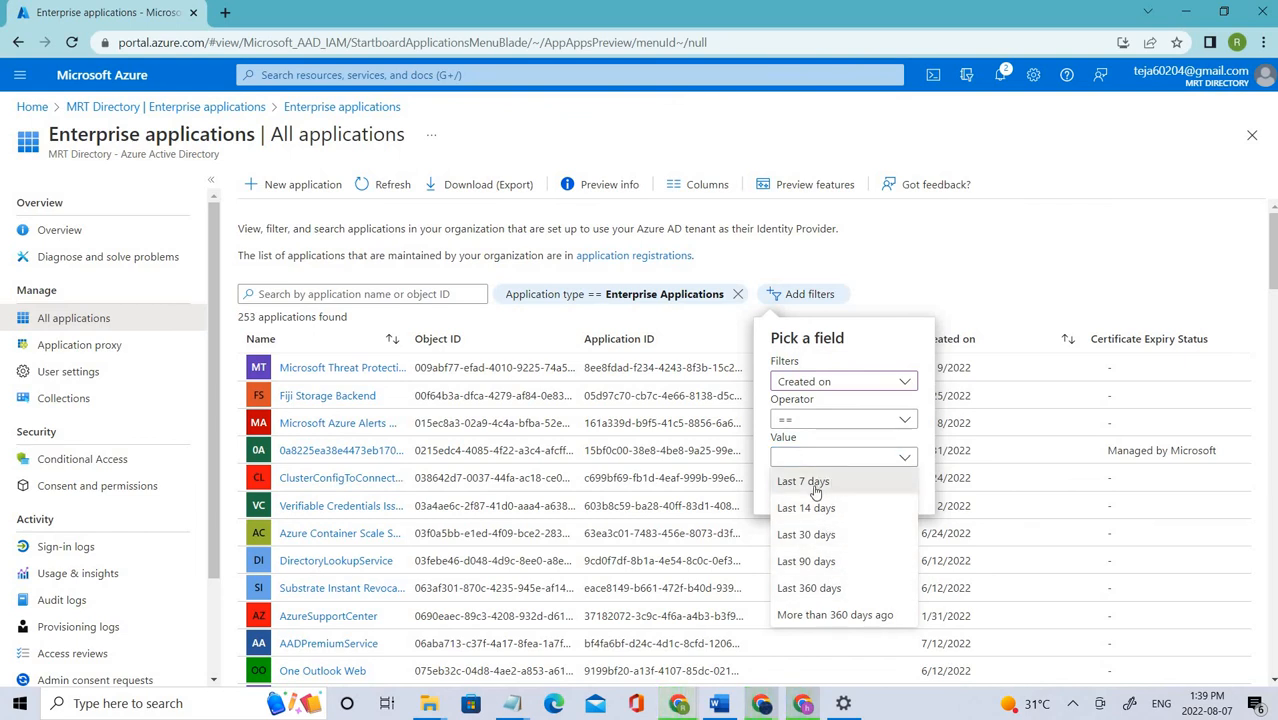
click(815, 491)
click(810, 489)
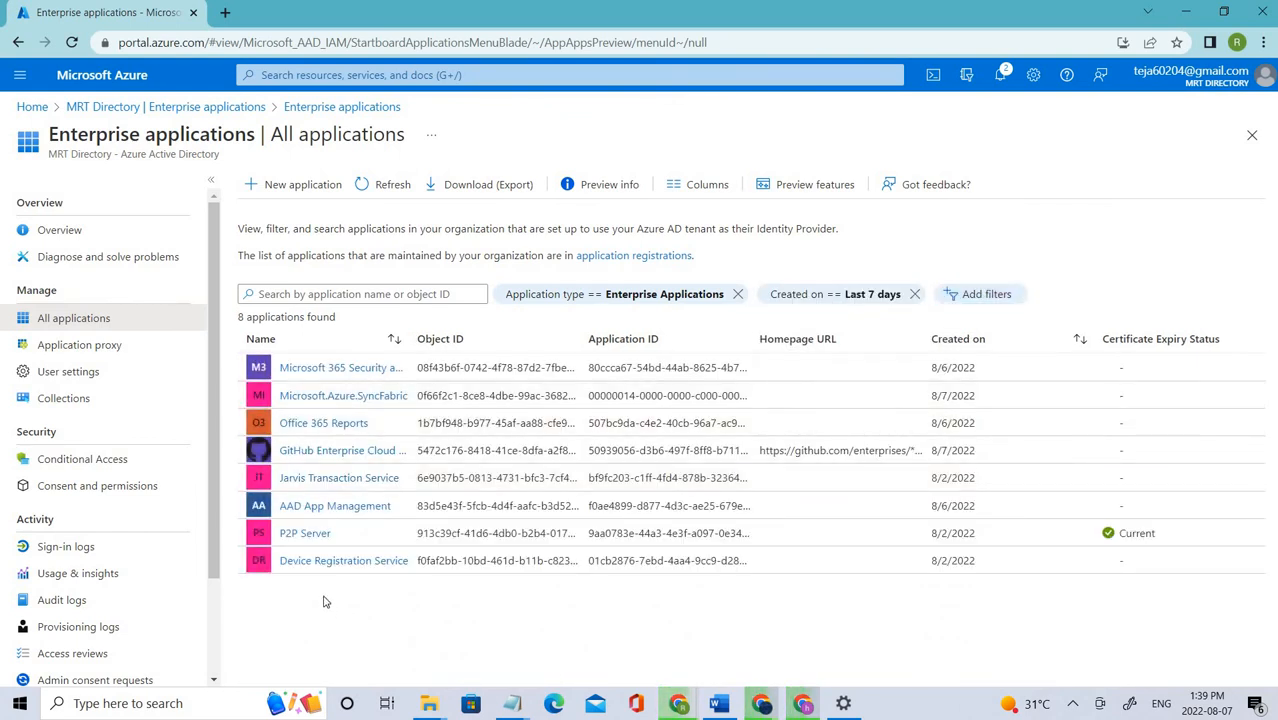
drag(328, 498, 373, 605)
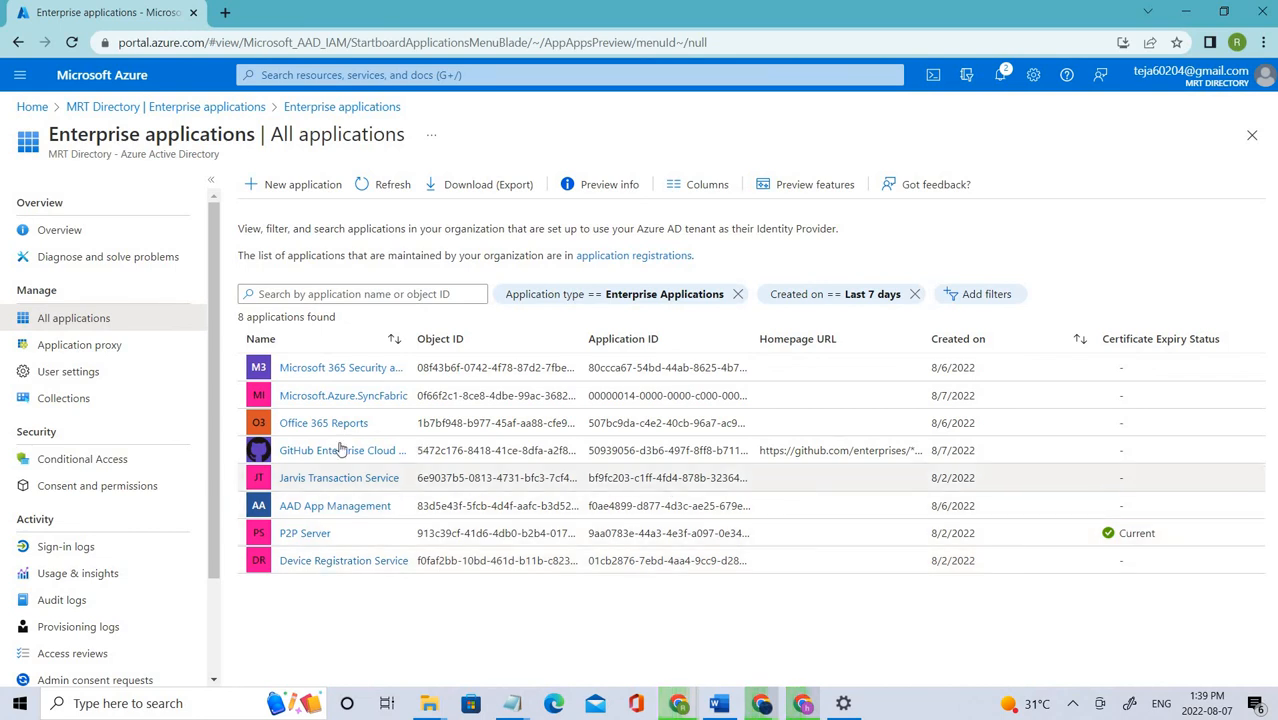
drag(435, 450, 248, 450)
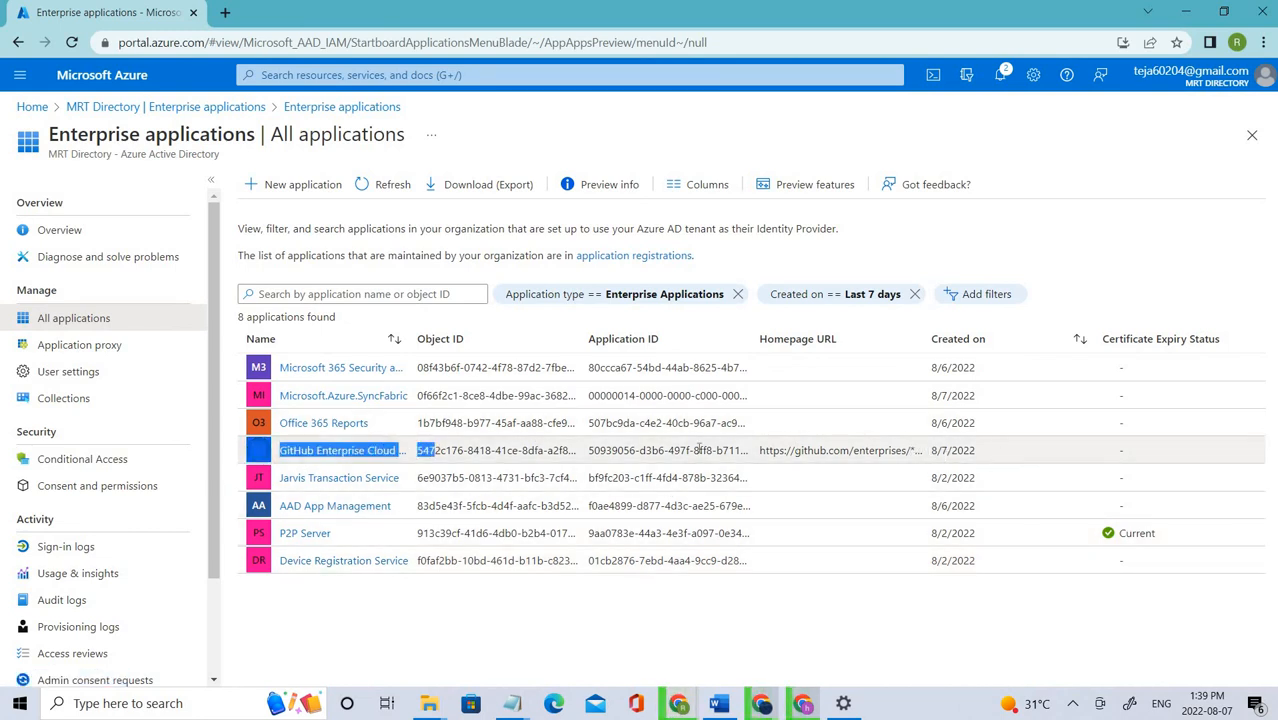
drag(980, 450, 230, 453)
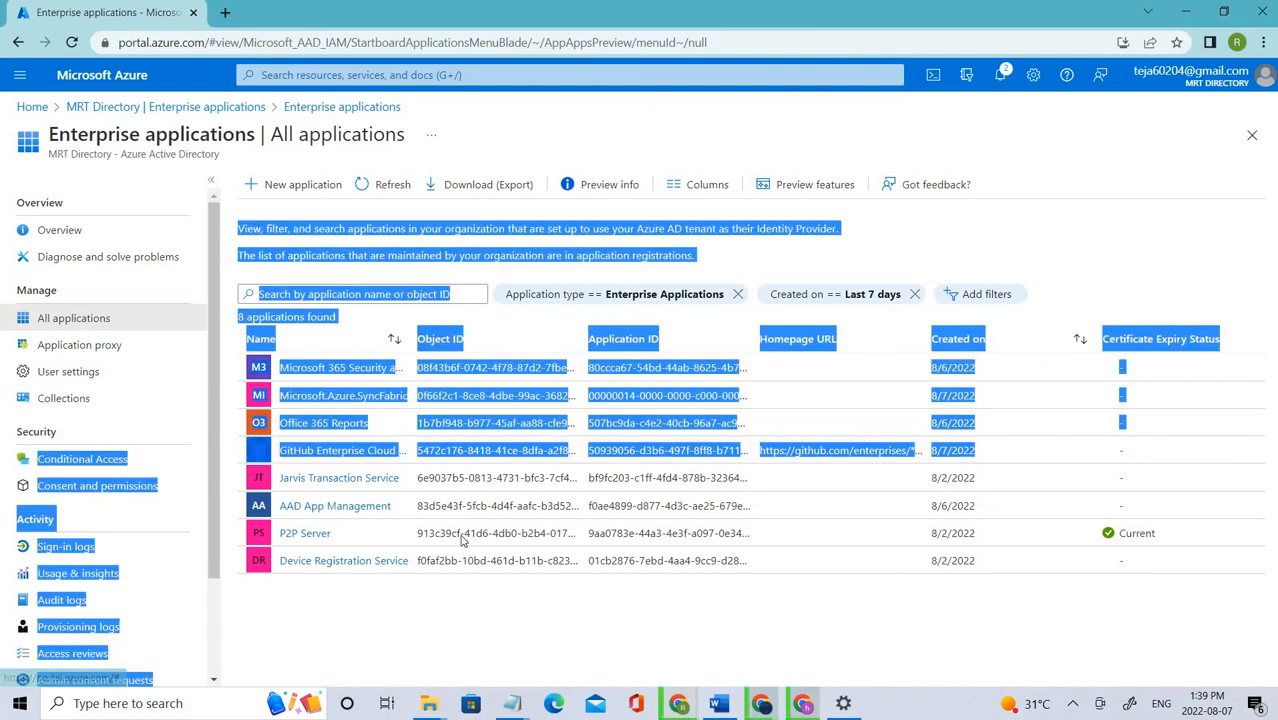
click(493, 601)
Open the GitHub Enterprise Cloud - Enterprise Account application and show its assigned users and groups
click(368, 458)
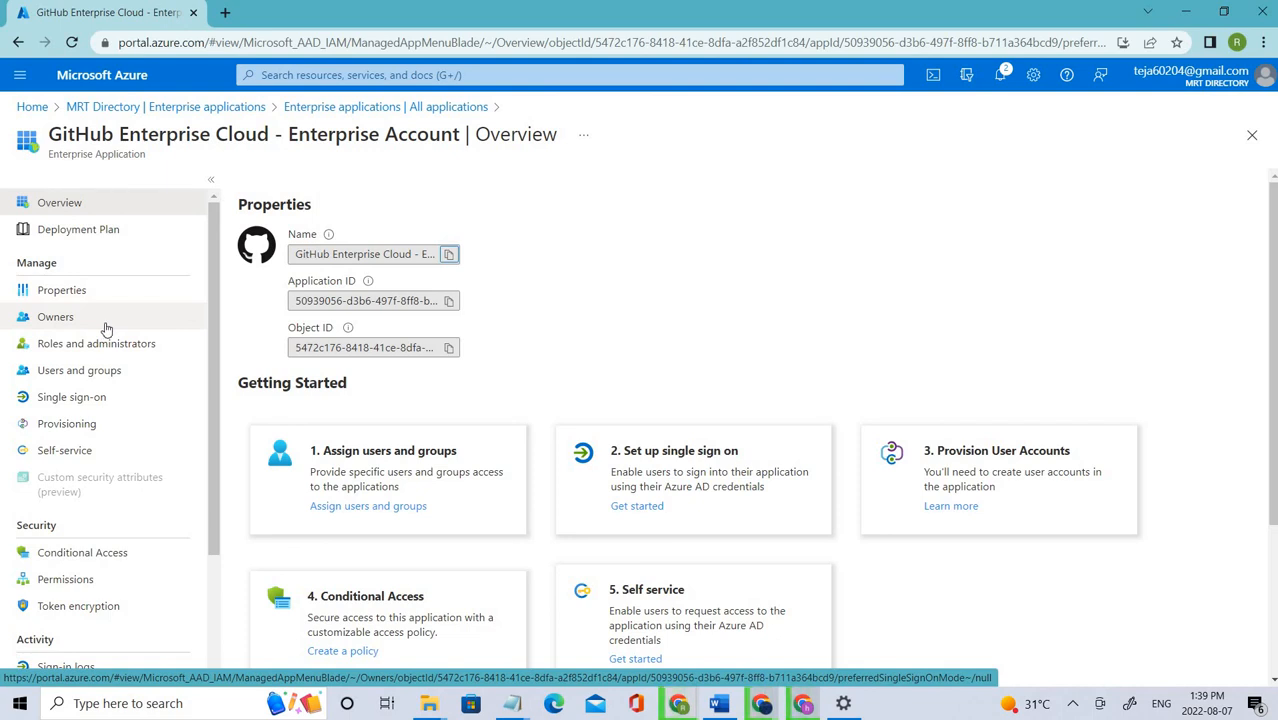
click(81, 375)
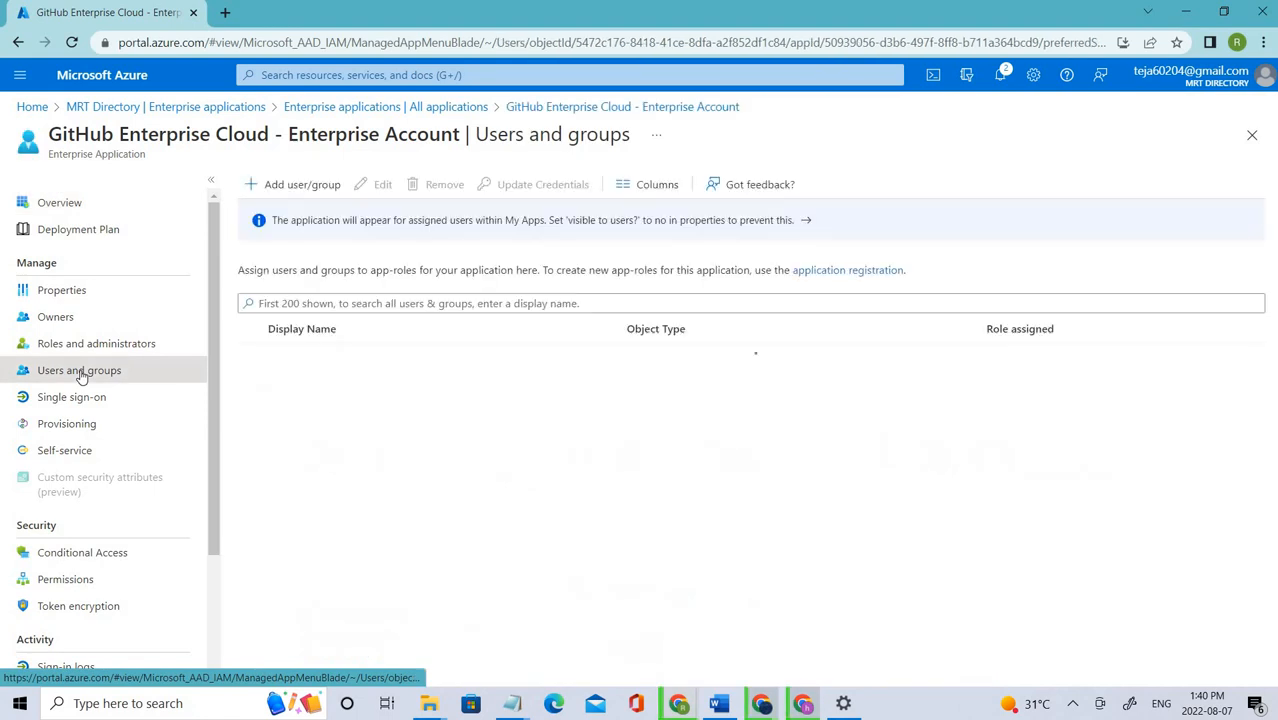
drag(248, 345, 224, 365)
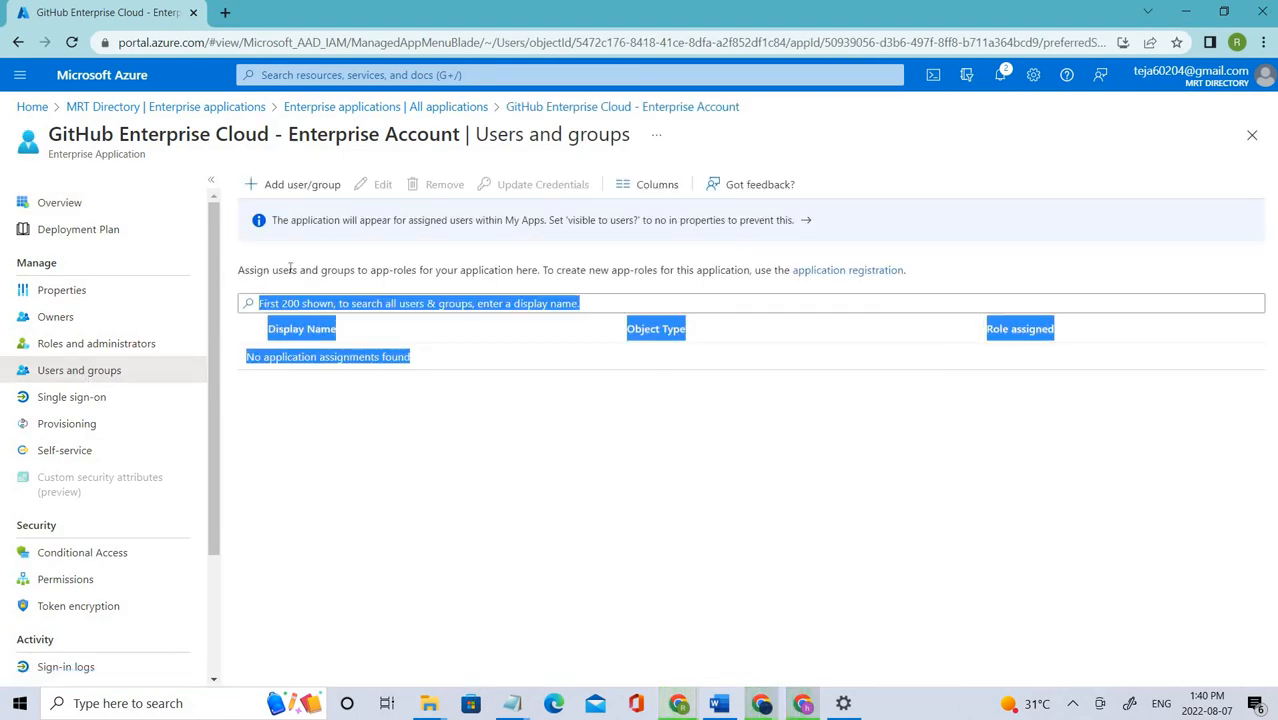
drag(290, 268, 763, 283)
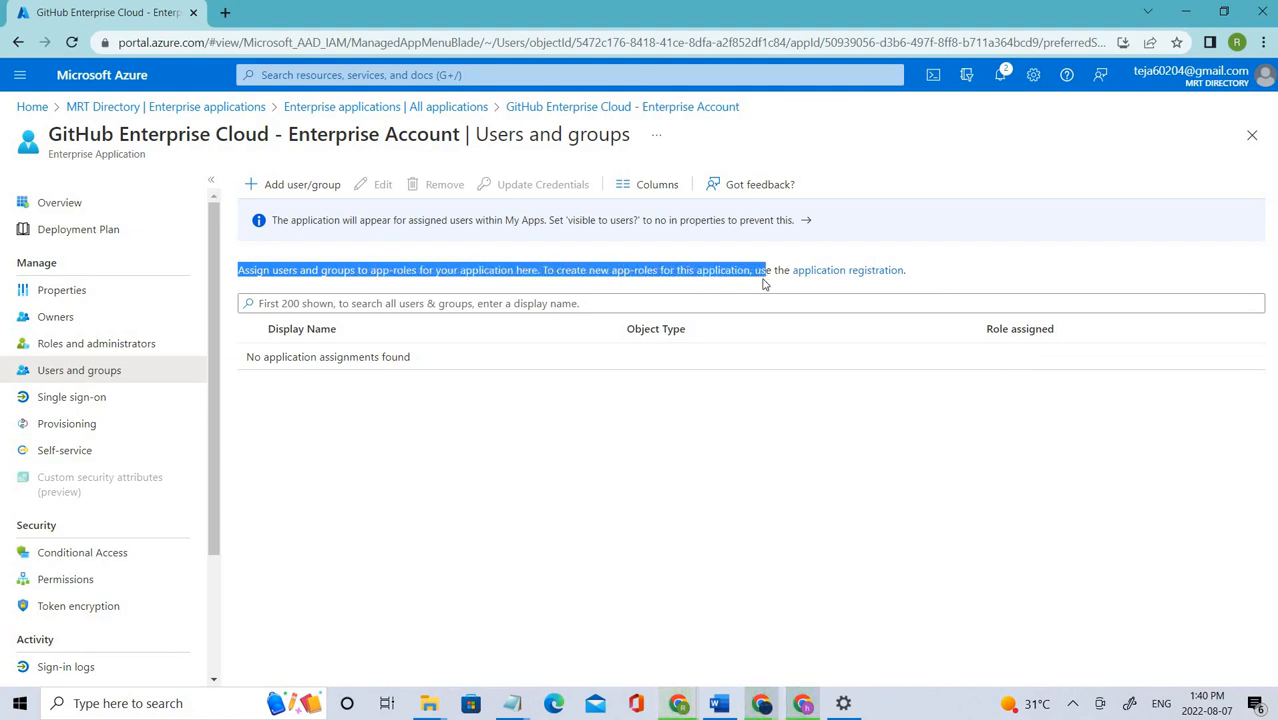
click(530, 400)
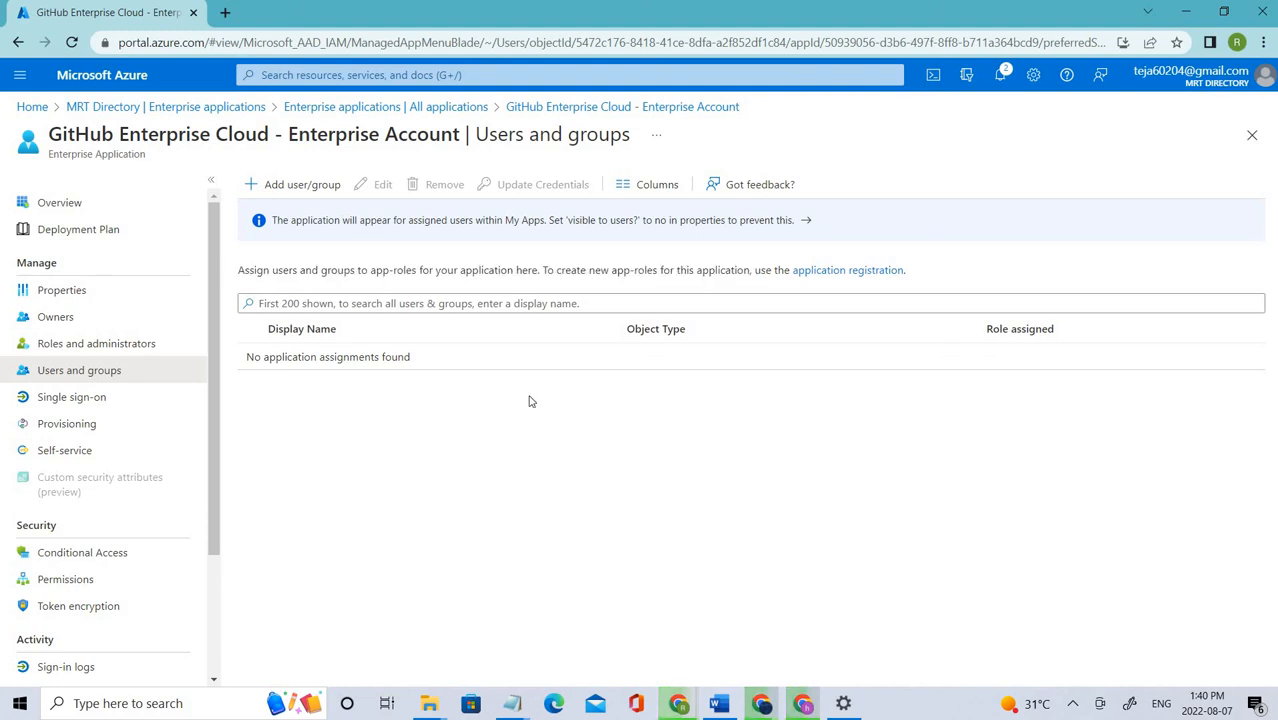
Start a new user/group assignment and select the SSPRTesters group and the first listed user for it
click(306, 188)
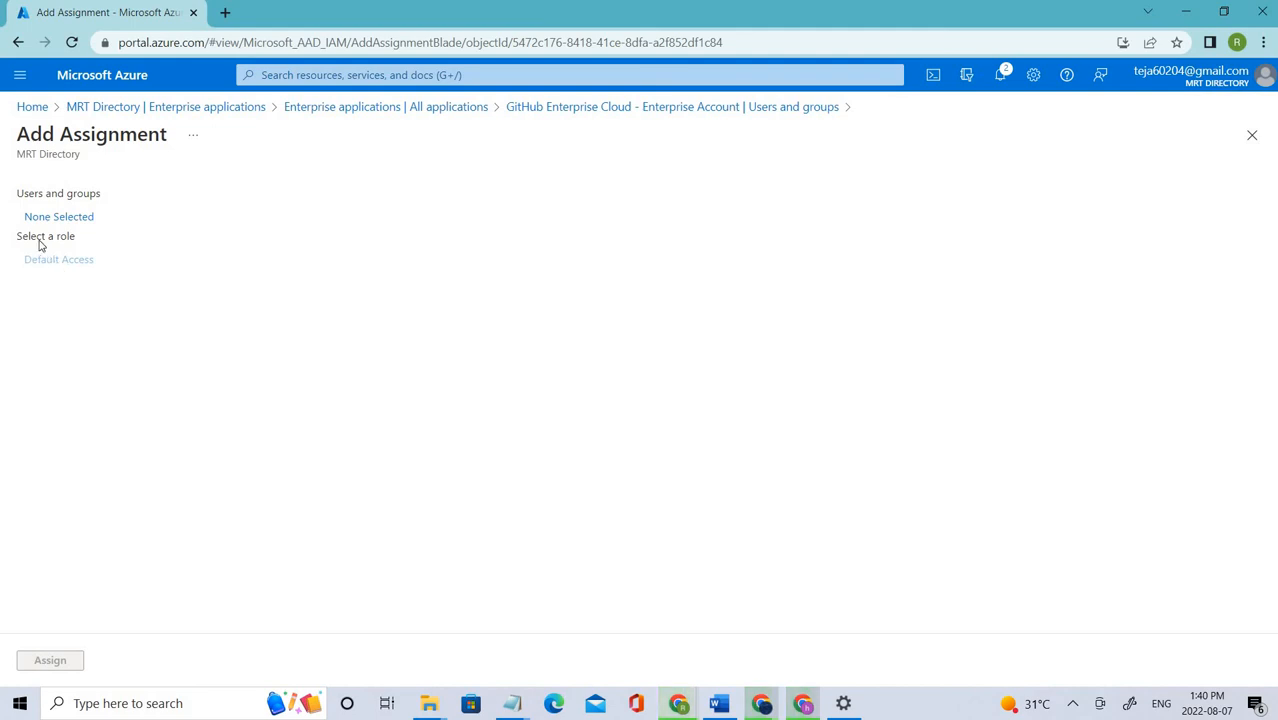
triple_click(103, 197)
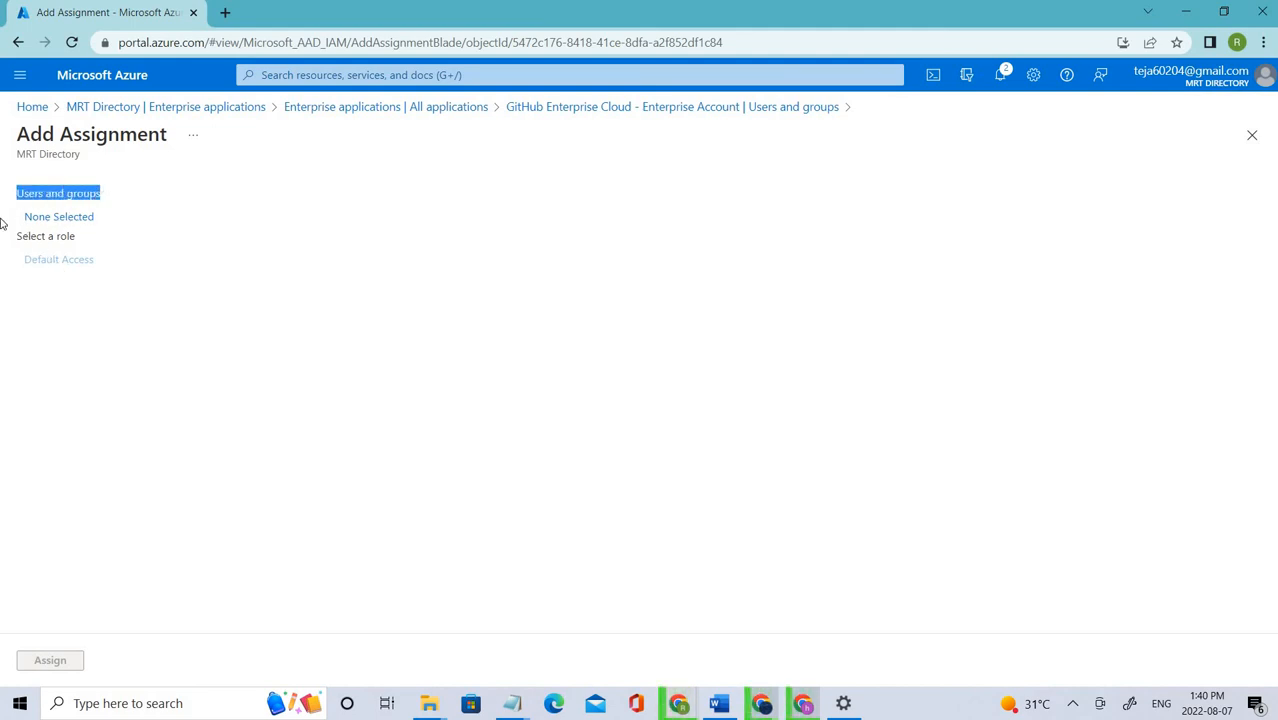
triple_click(121, 224)
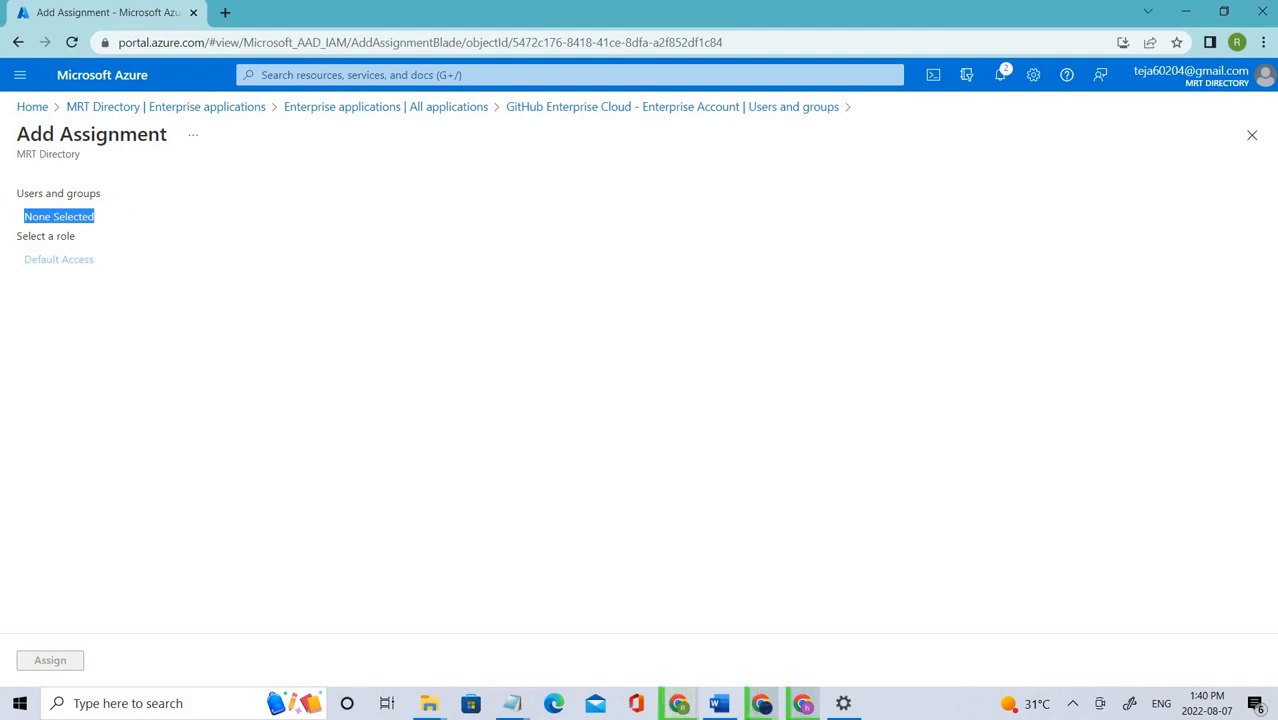
click(59, 217)
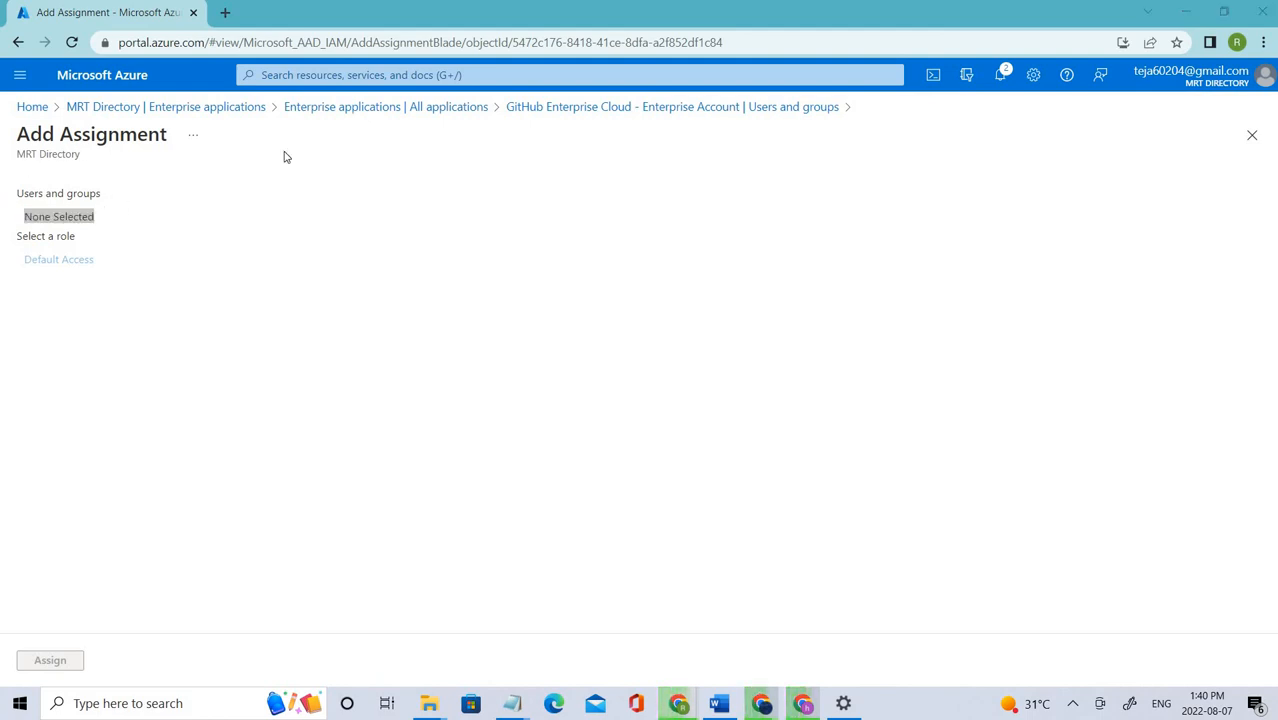
click(54, 219)
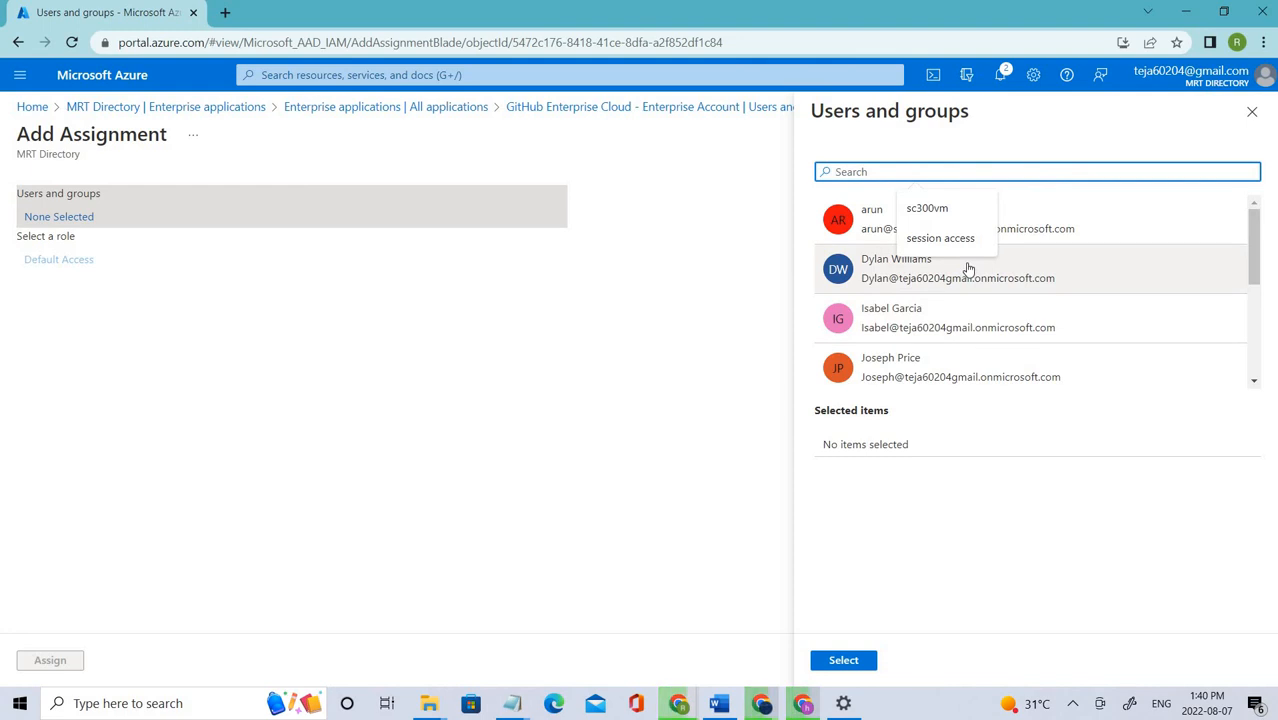
scroll(968, 282, down, 5)
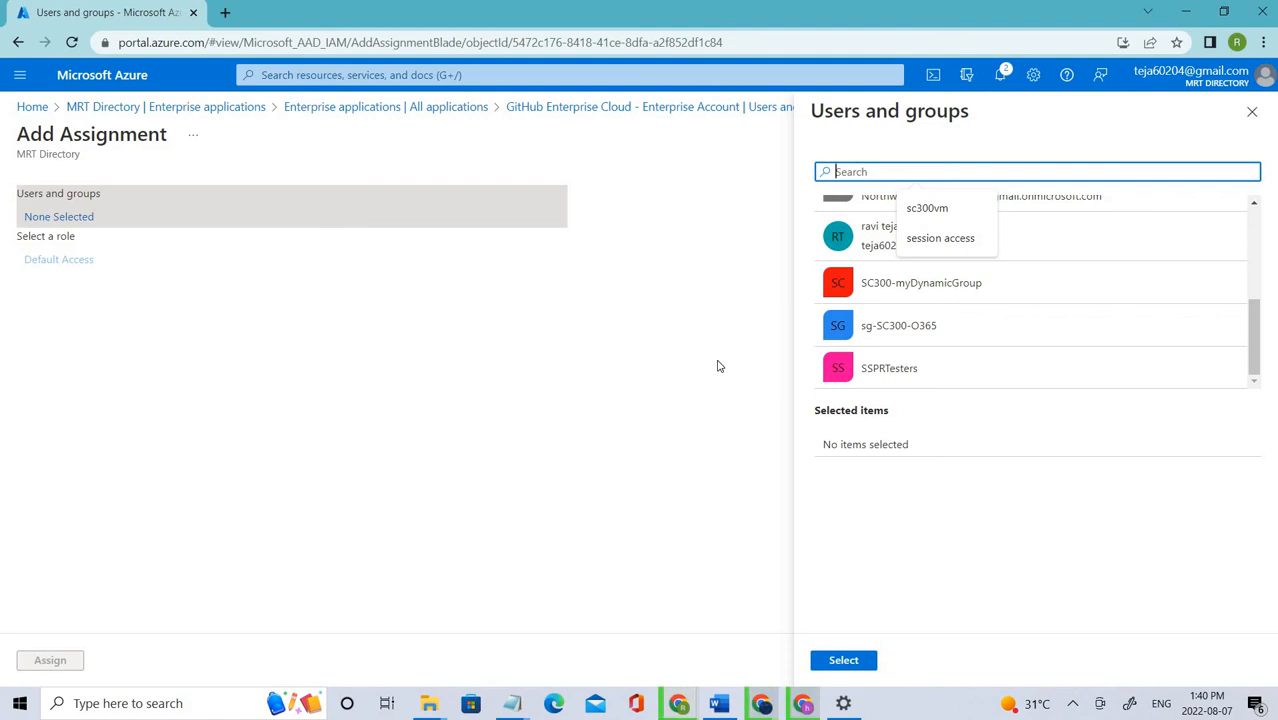
click(900, 369)
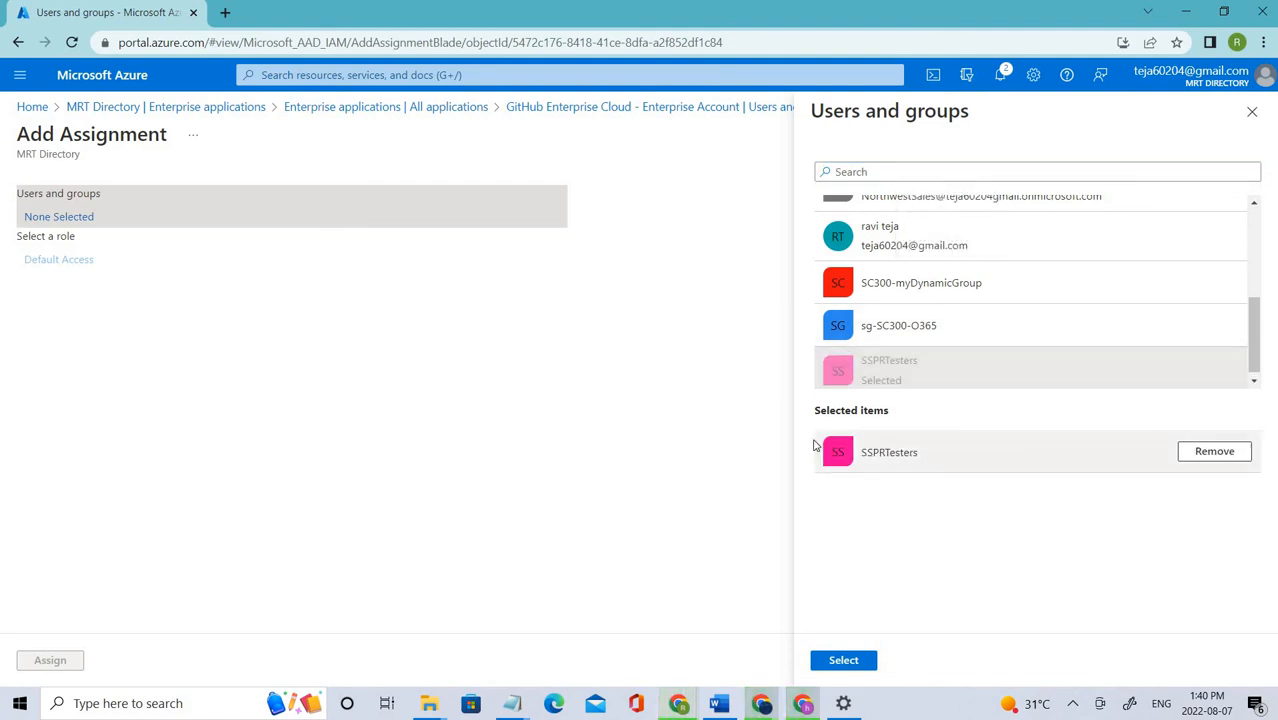
drag(815, 449, 910, 422)
scroll(930, 300, up, 5)
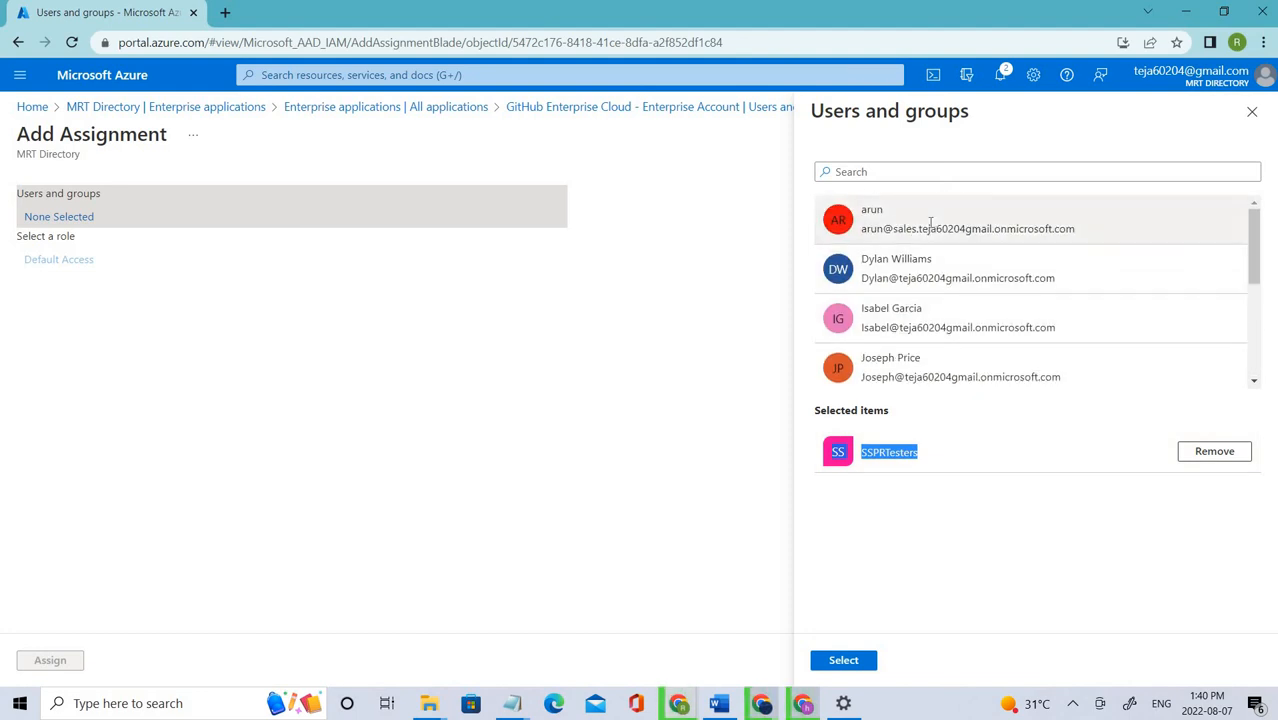
click(930, 225)
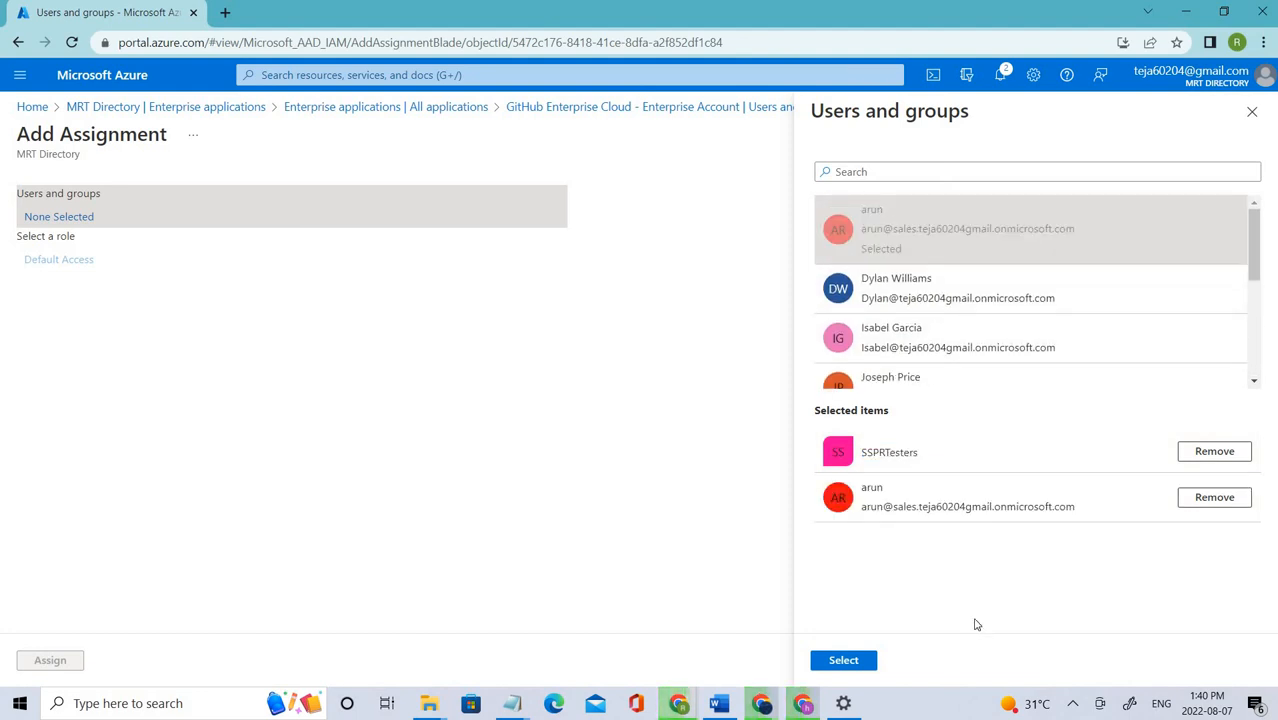
click(852, 662)
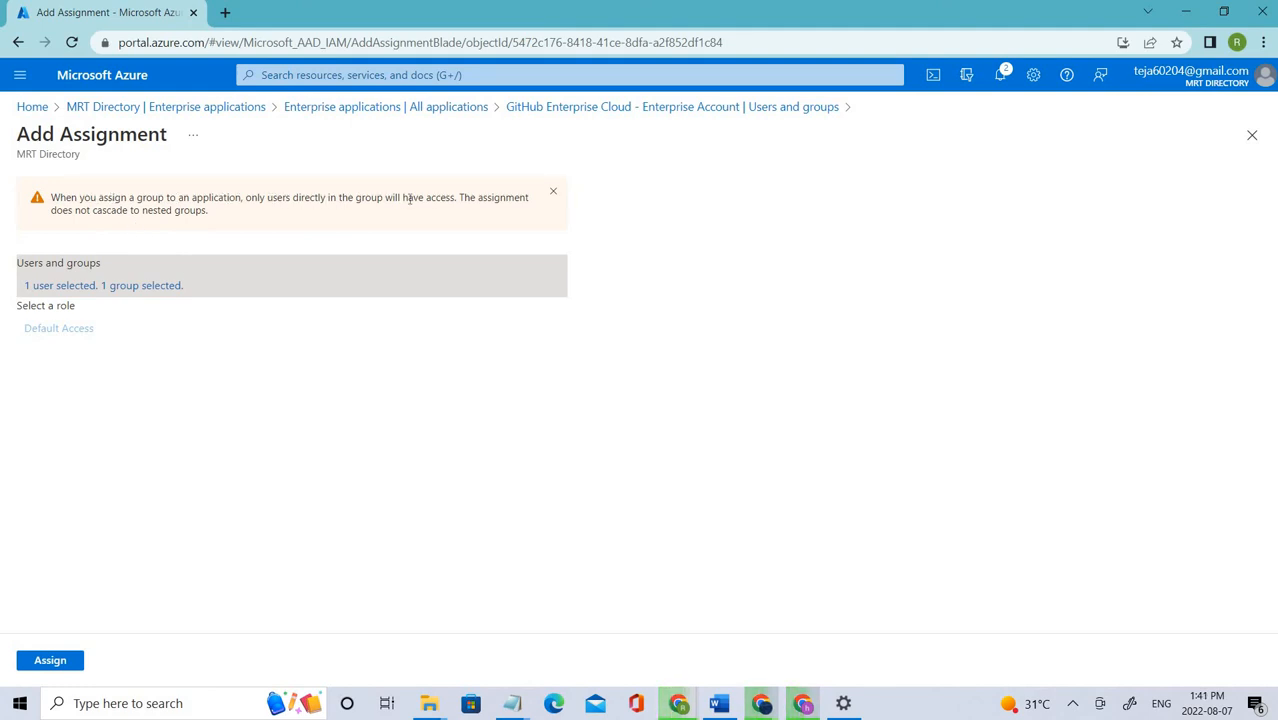
Read the notice about nested groups and assign the selected user and group to the application
drag(330, 197, 456, 198)
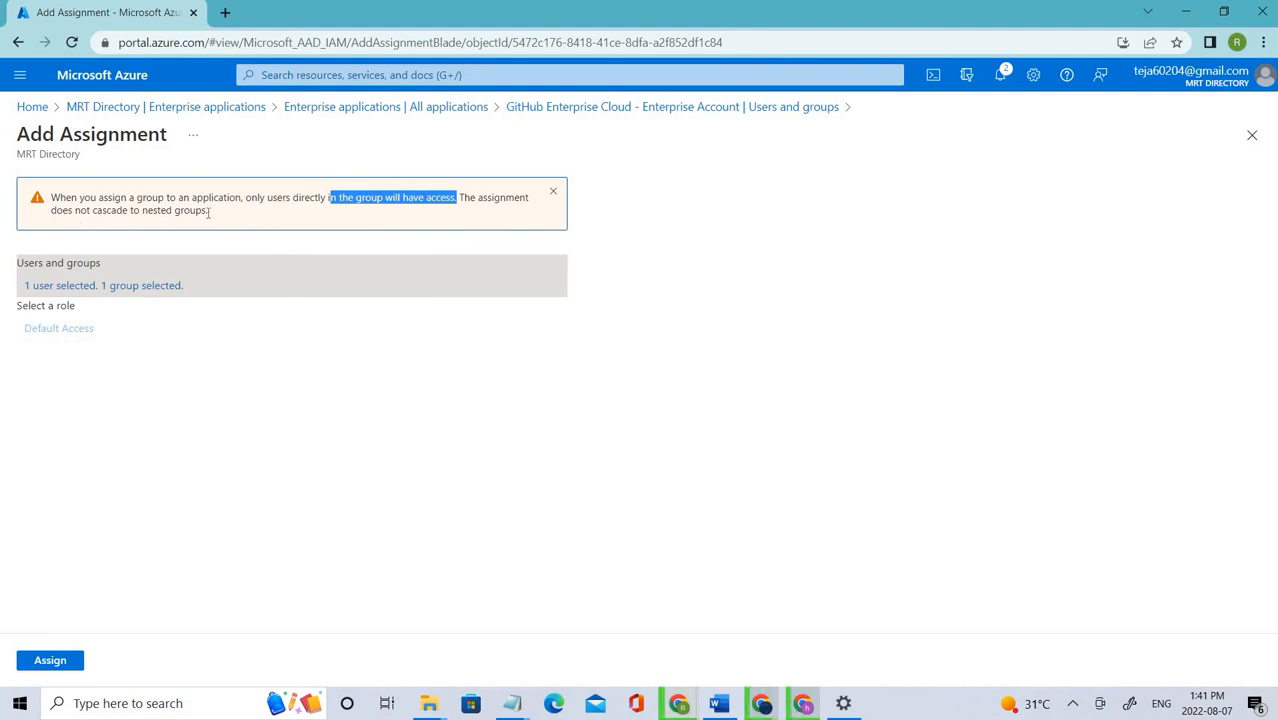
drag(101, 197, 208, 211)
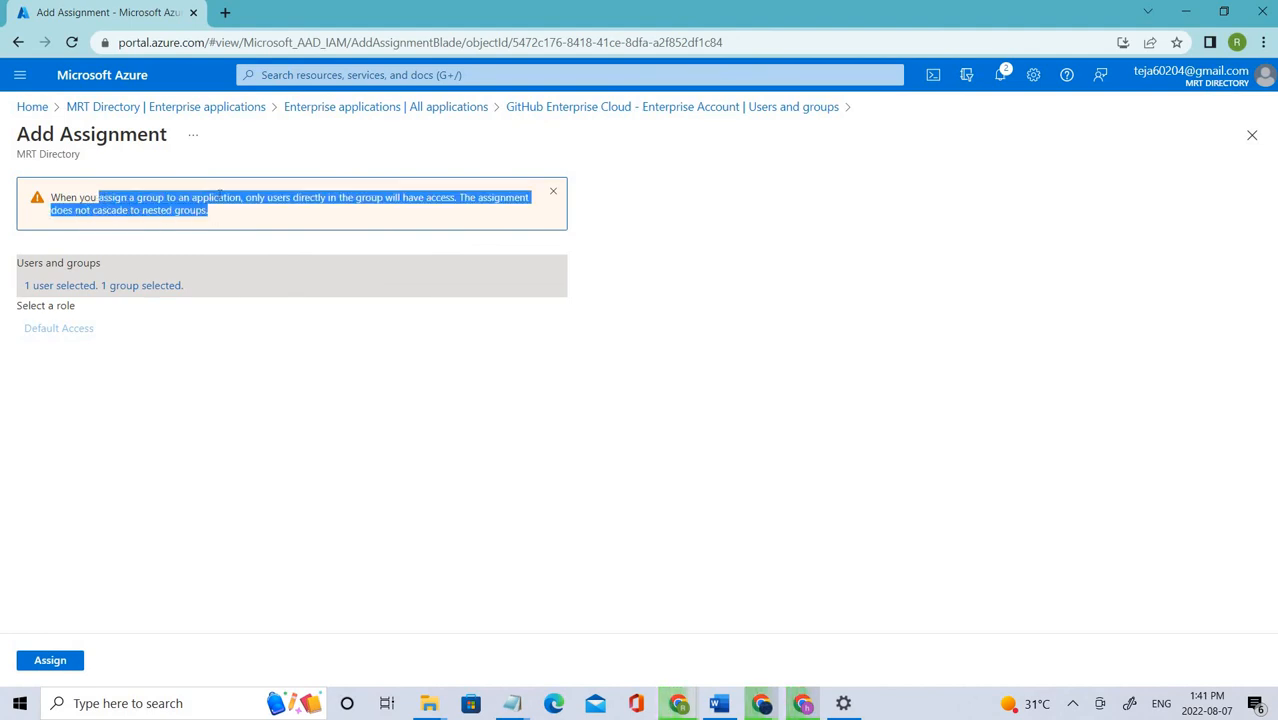
click(185, 268)
click(47, 660)
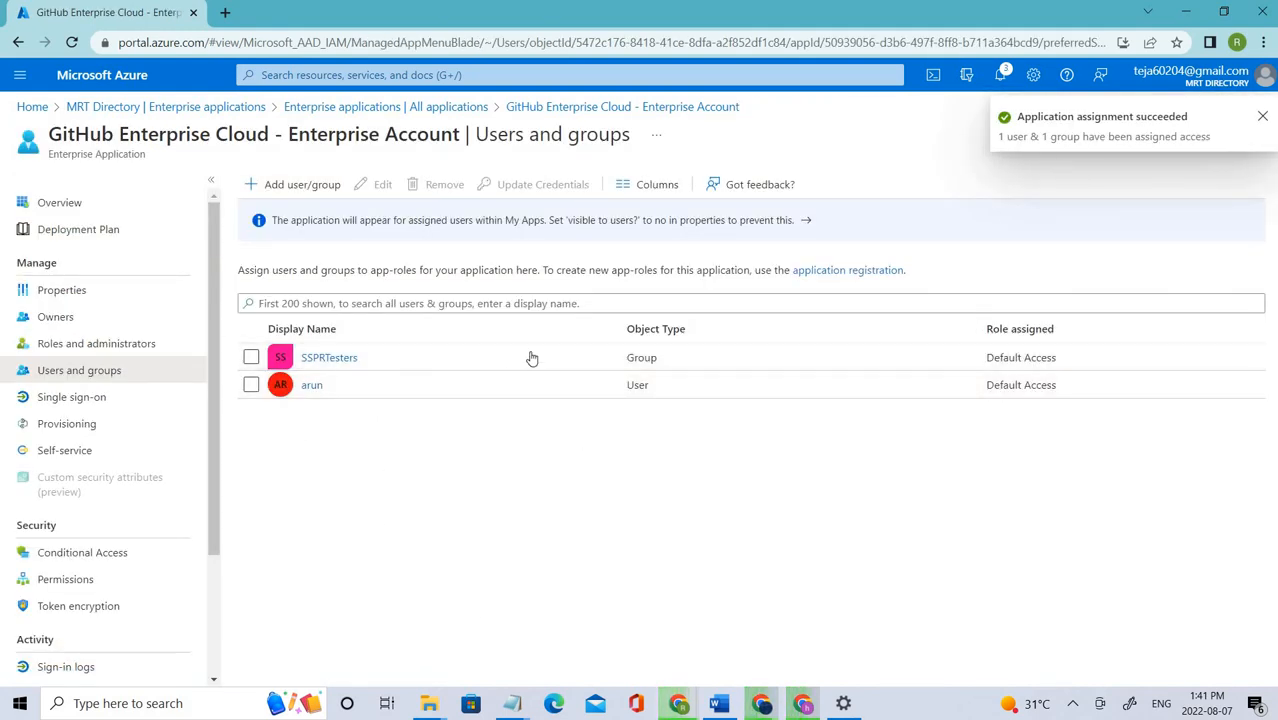
drag(279, 370, 334, 451)
click(272, 388)
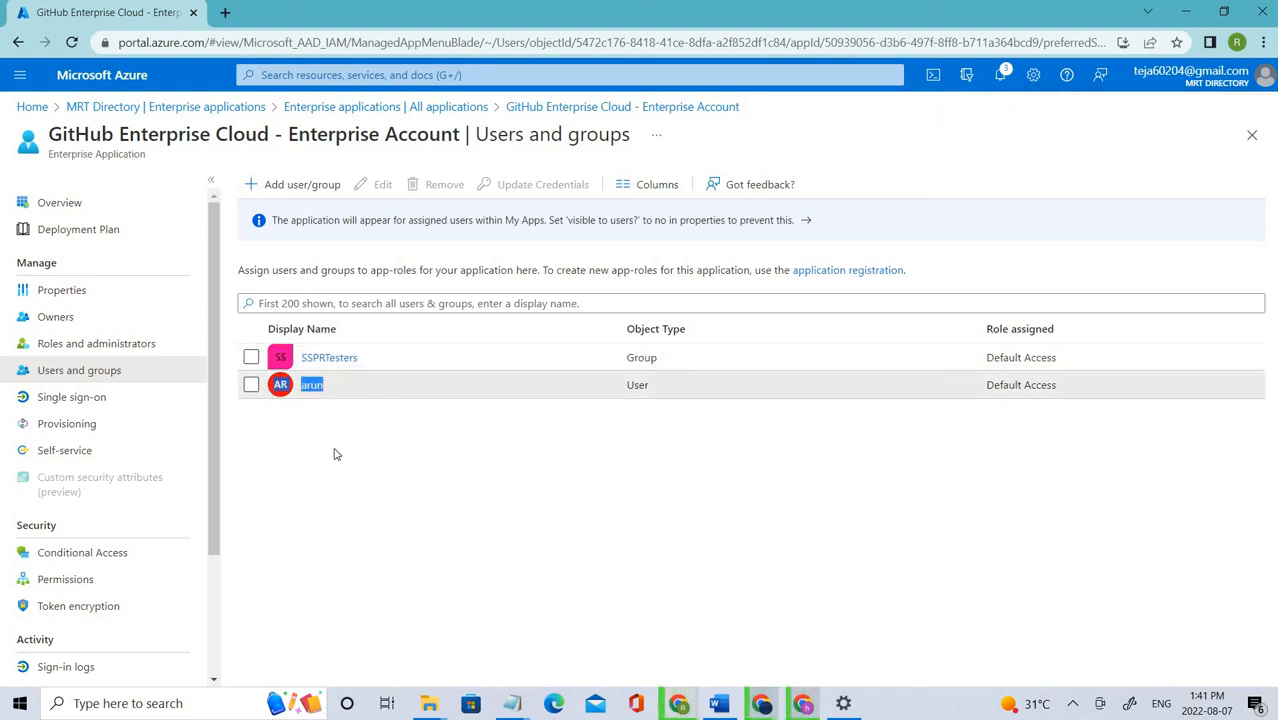
click(368, 465)
View the members of the assigned SSPRTesters group and browse the candidates available to add, without adding any
click(340, 359)
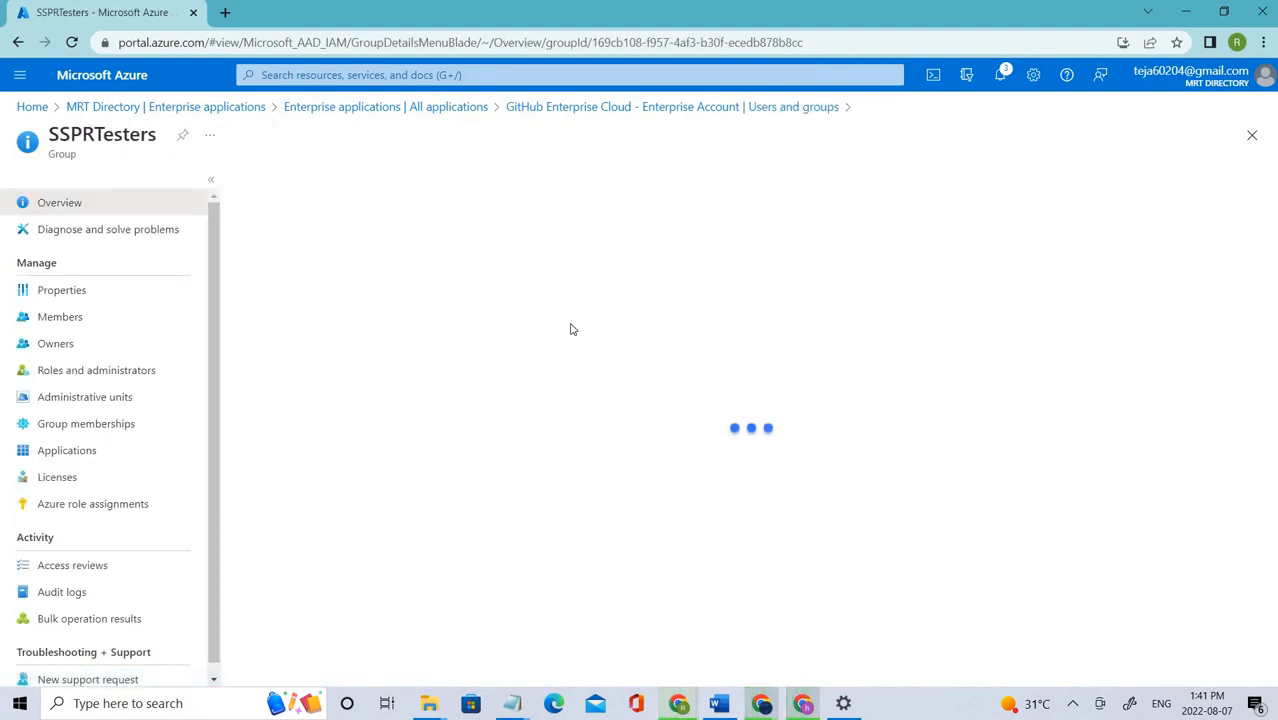
click(113, 326)
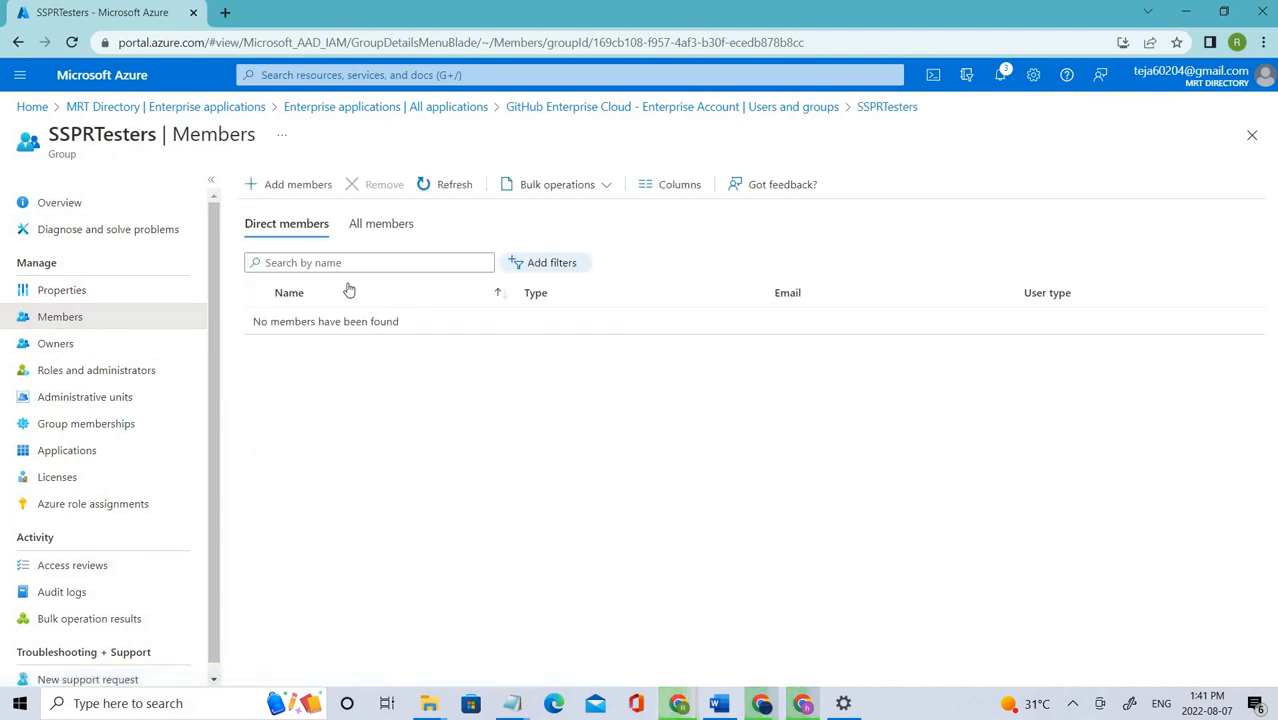
click(298, 186)
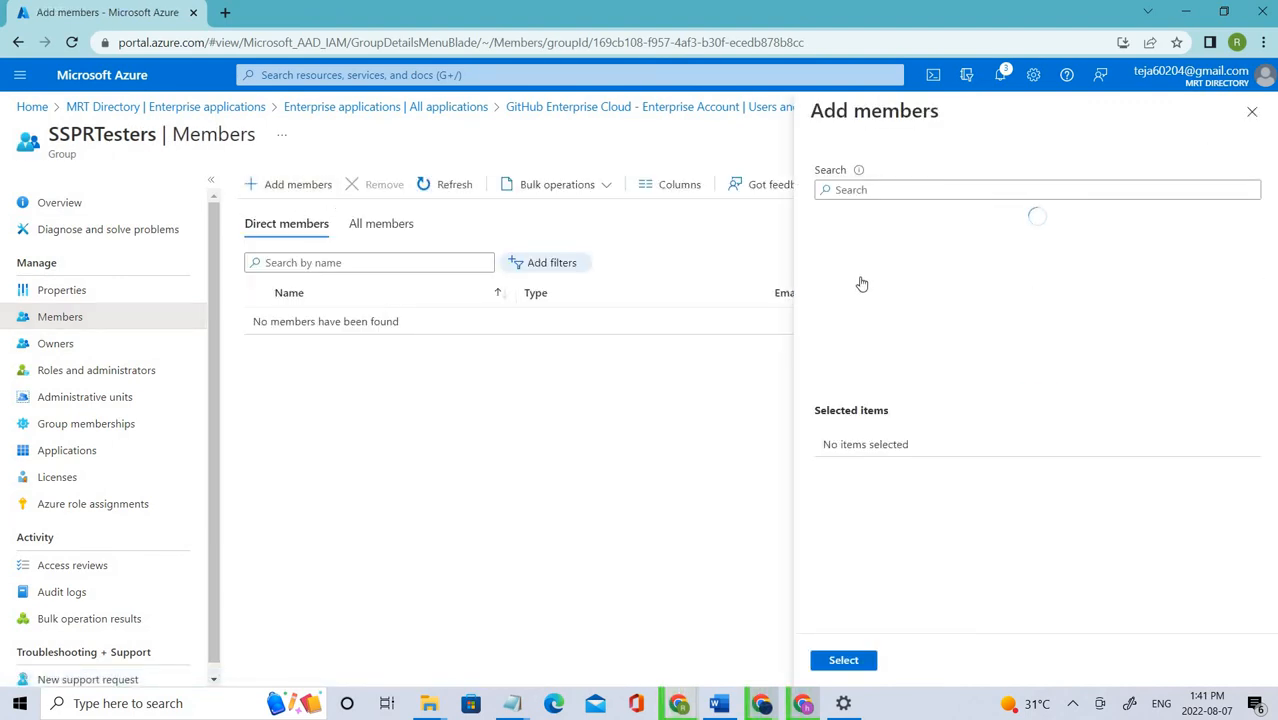
scroll(884, 322, down, 3)
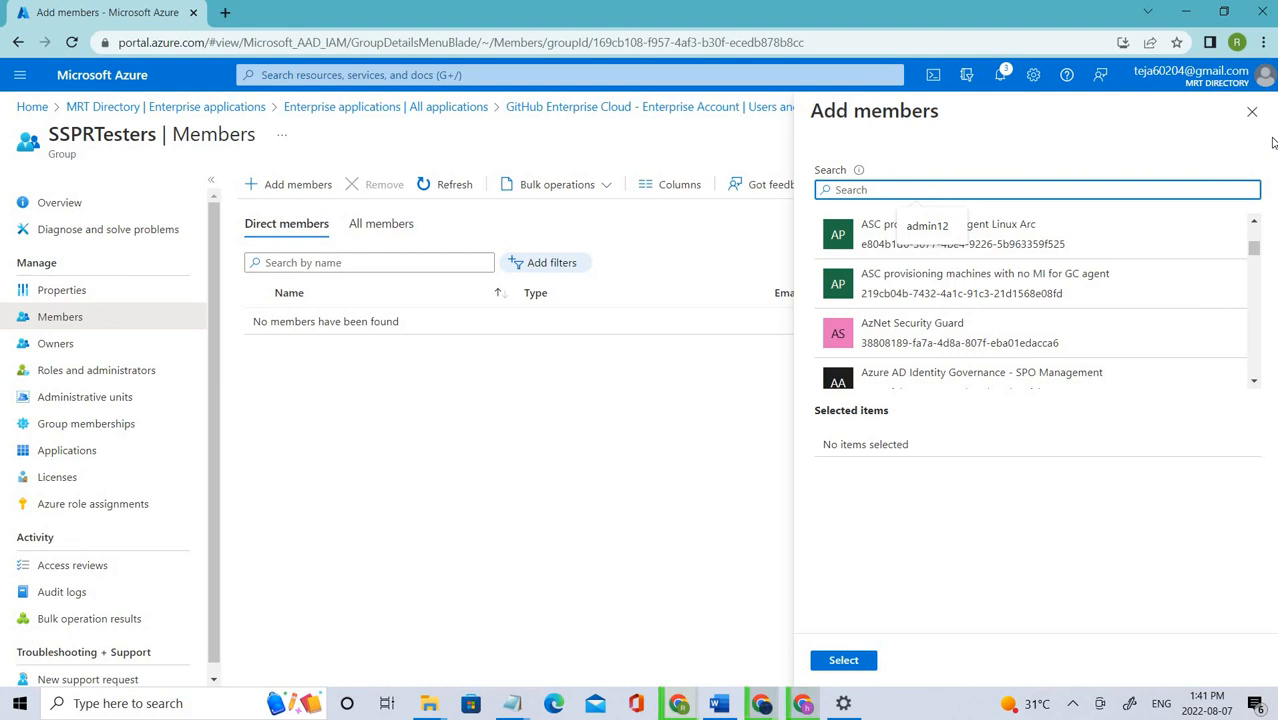
click(1253, 114)
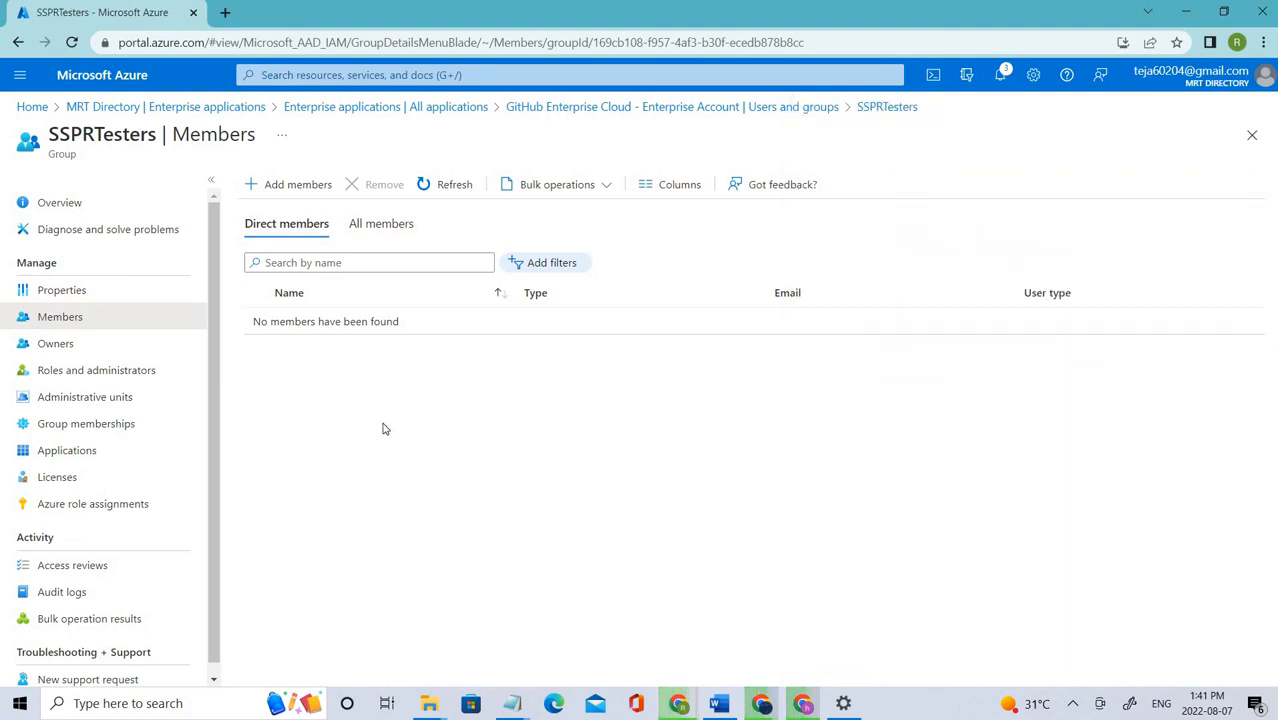